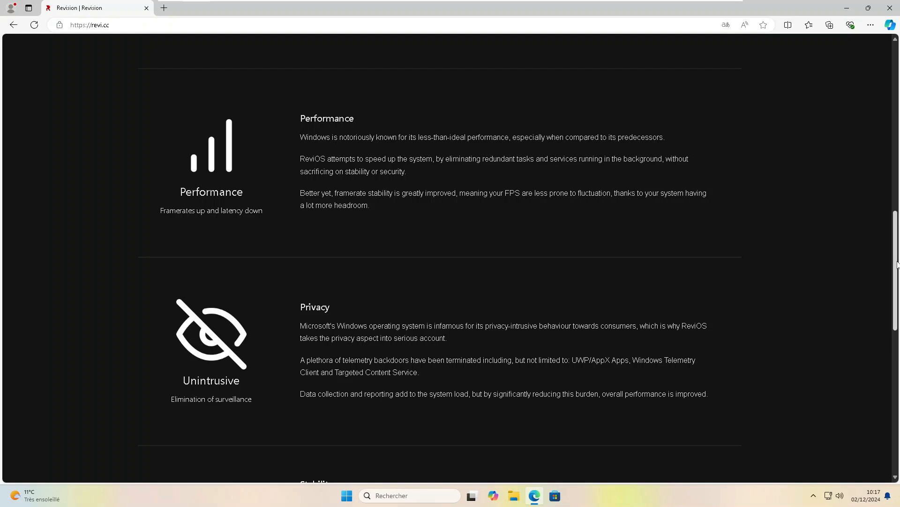
Open the ReviOS download page and review its fresh-installation recommendation
left_click_drag(898, 264, 882, 311)
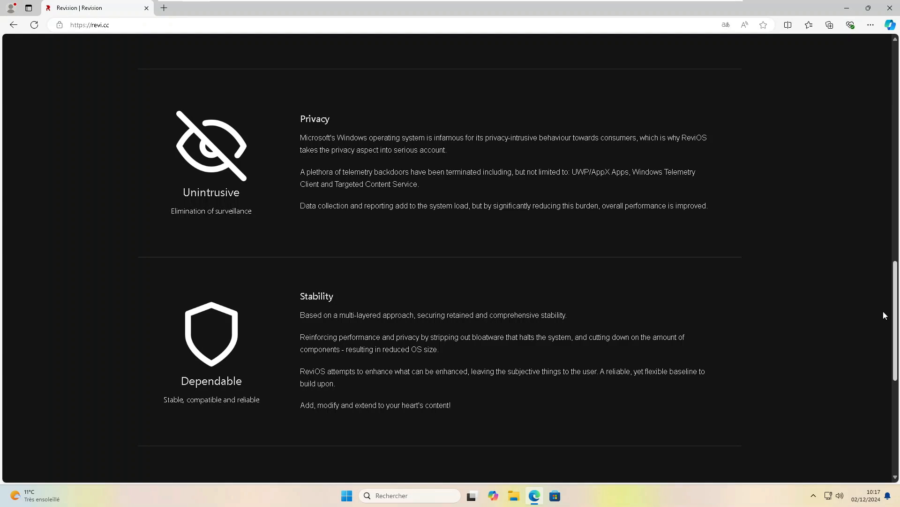
scroll(884, 315, "down", 3)
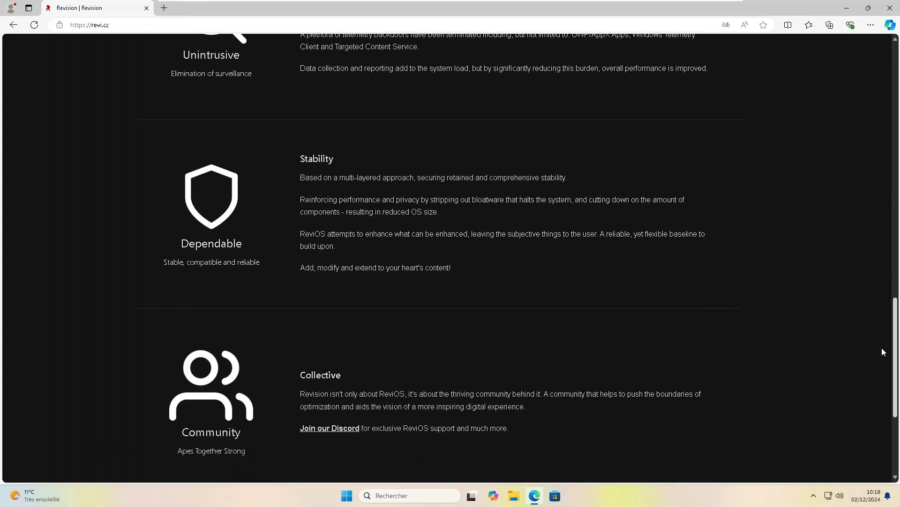
left_click_drag(881, 347, 881, 348)
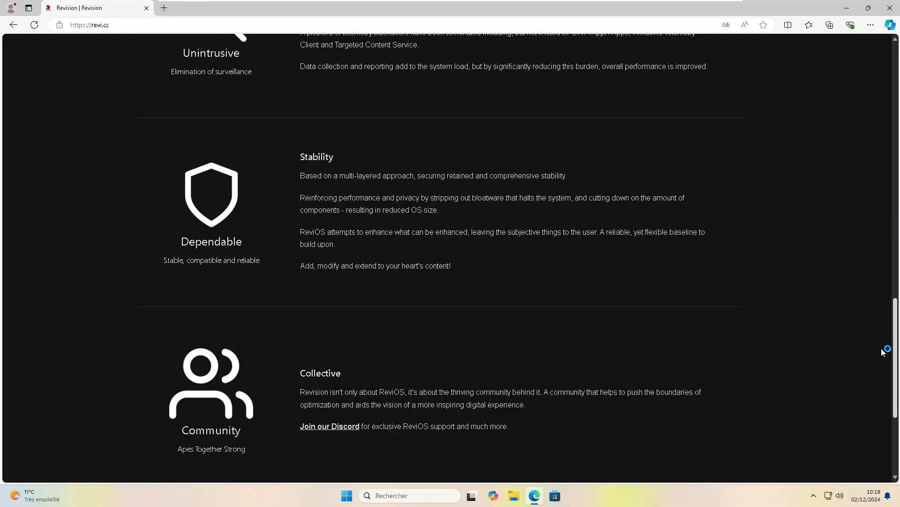
scroll(883, 351, "down", 3)
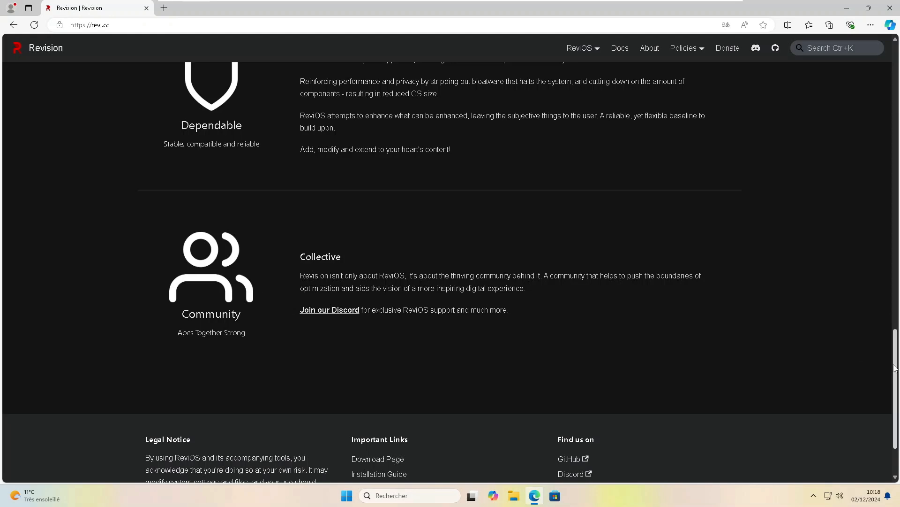
left_click_drag(896, 366, 879, 36)
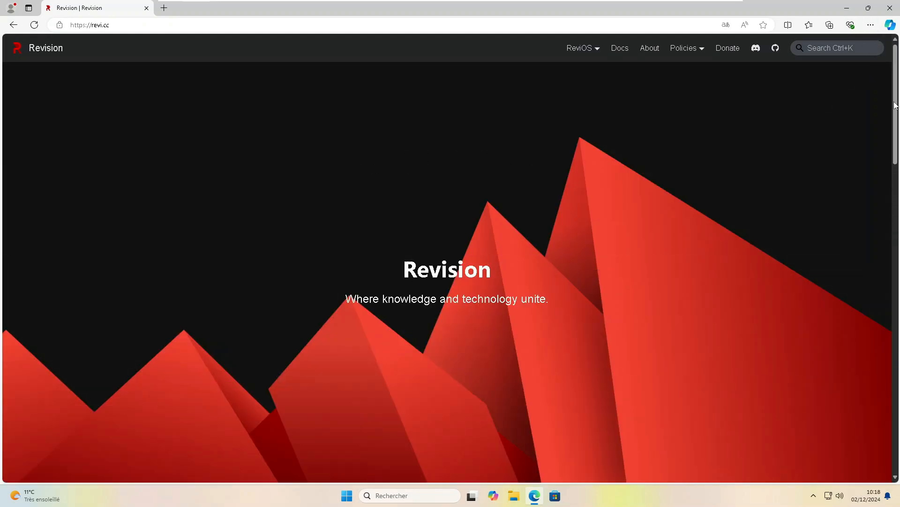
left_click_drag(890, 134, 878, 191)
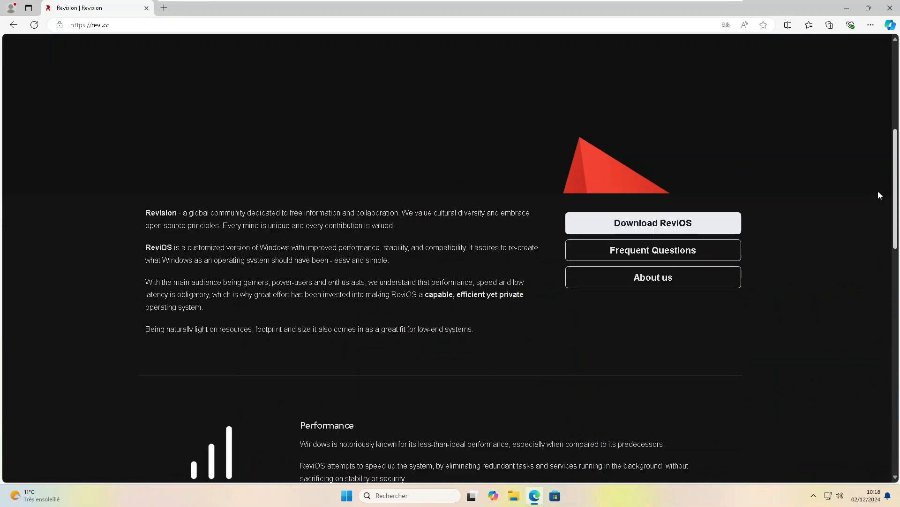
left_click(672, 221)
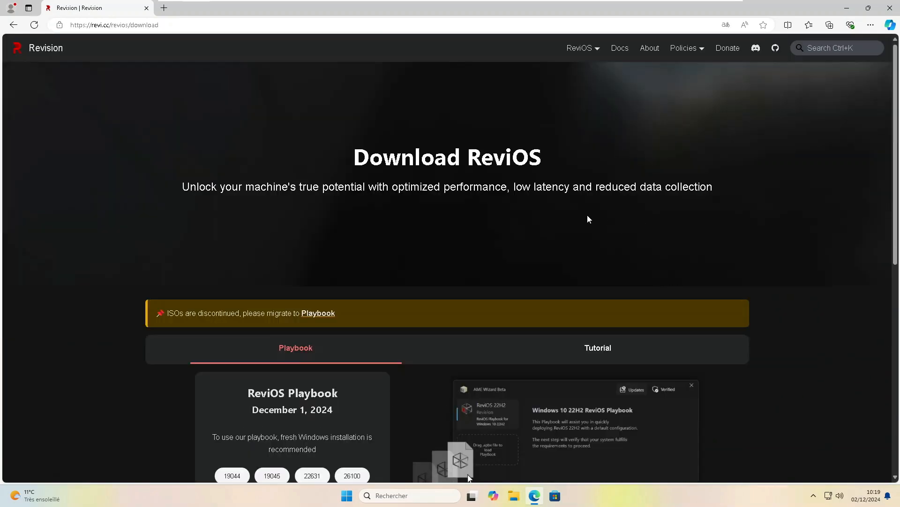
scroll(587, 221, "down", 4)
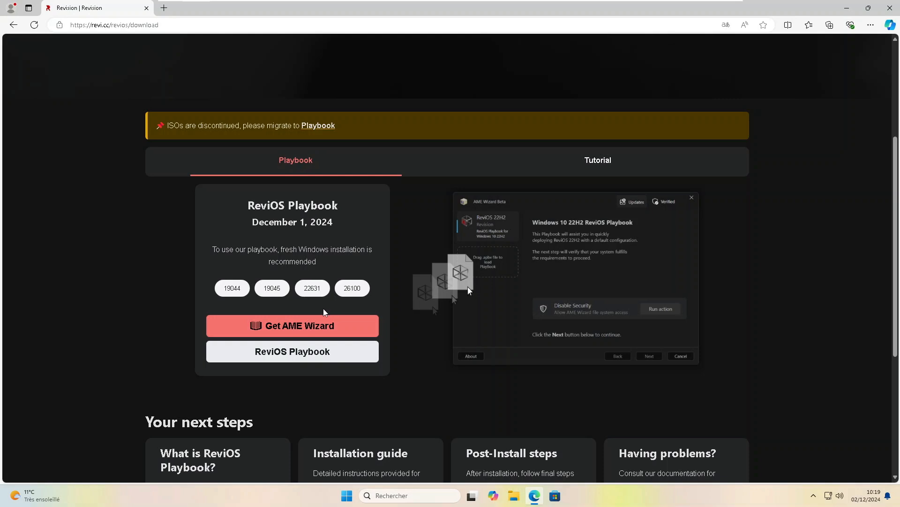
left_click_drag(210, 250, 328, 263)
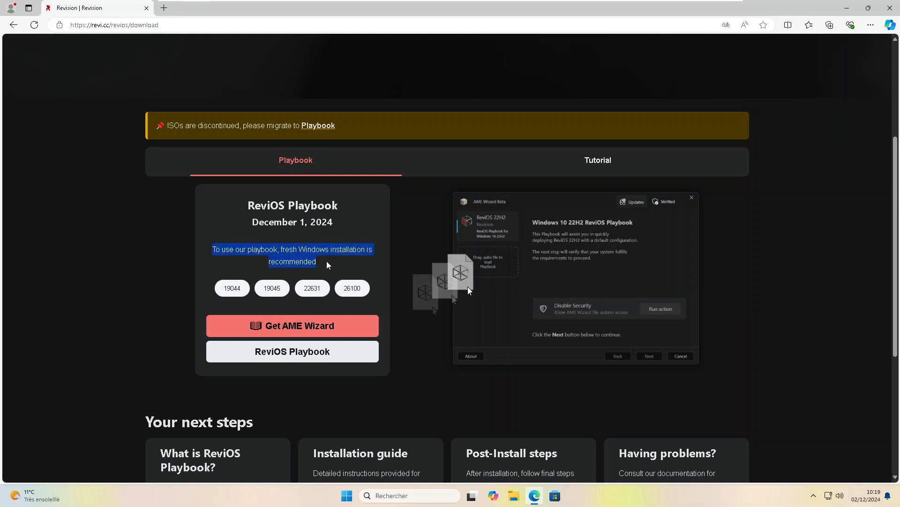
left_click(320, 275)
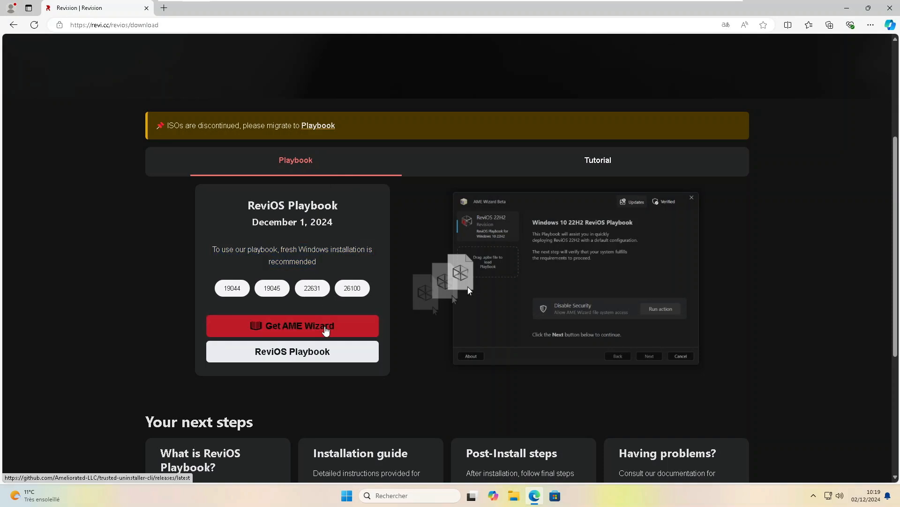
Download AME-Wizard-Beta.exe from the AME Wizard v0.7.6 GitHub release, then close that tab
left_click(325, 331)
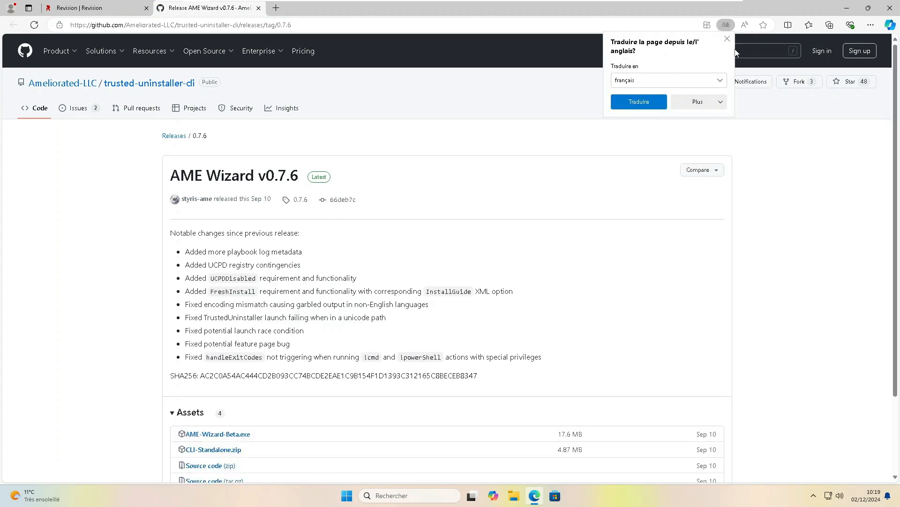
left_click(727, 38)
scroll(395, 227, "down", 3)
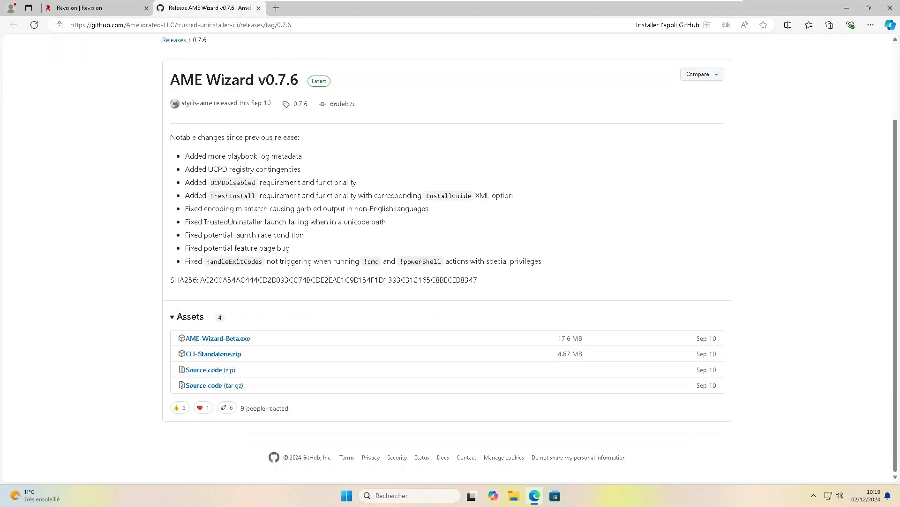
left_click(241, 338)
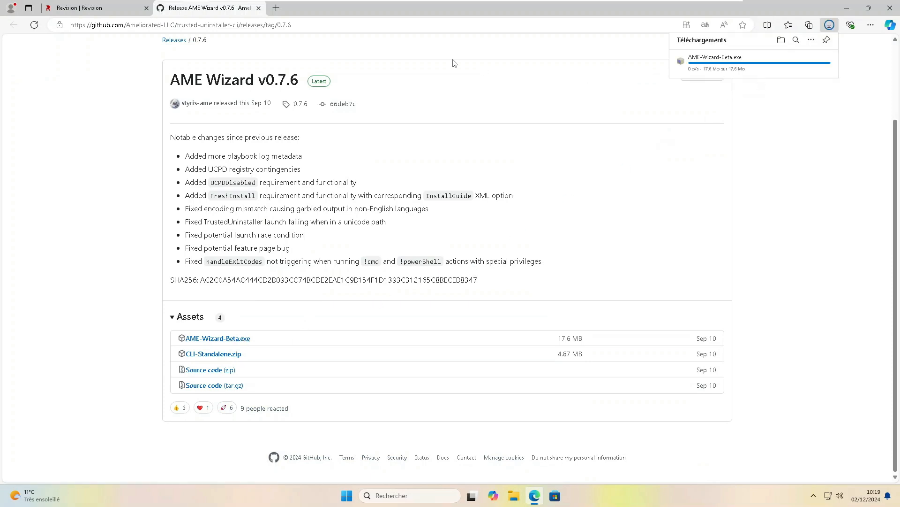
left_click(258, 8)
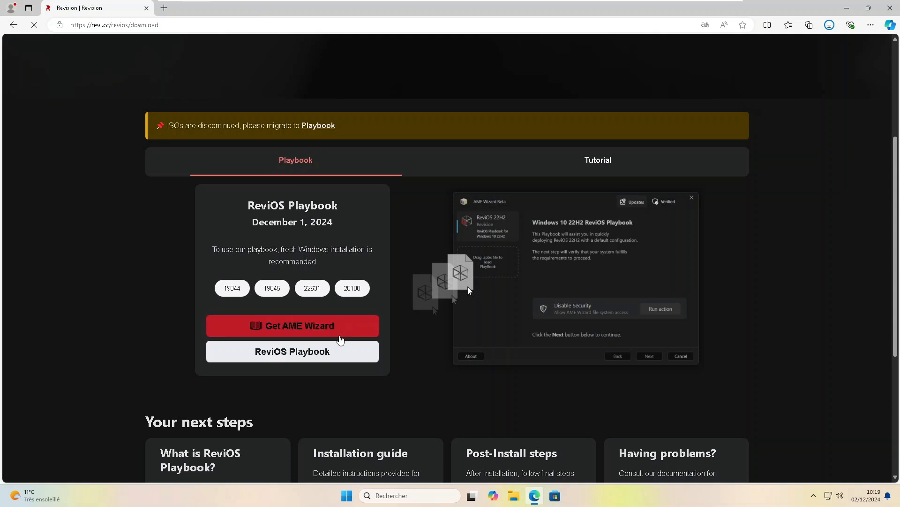
Download Revi-PB-24.12.apbx from the ReviOS 24.12 GitHub release assets, then close Edge
left_click(342, 351)
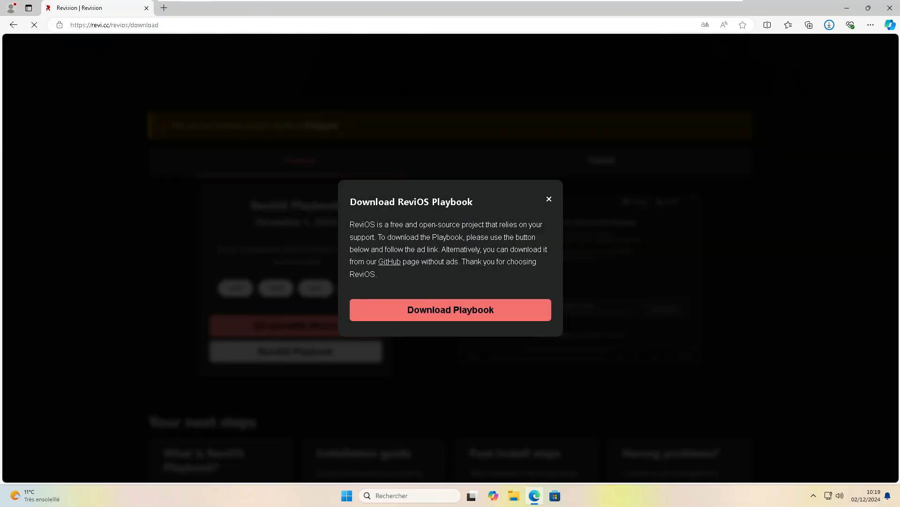
left_click(392, 263)
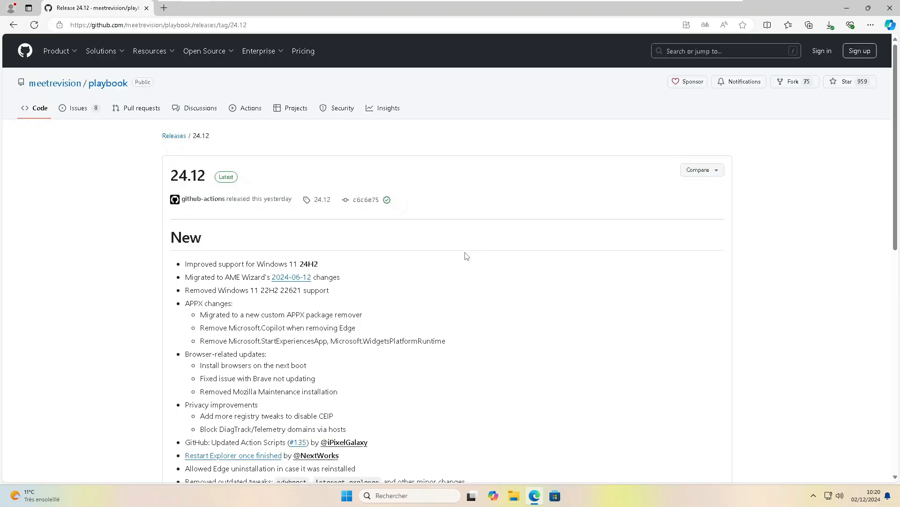
scroll(408, 260, "down", 4)
scroll(408, 261, "down", 6)
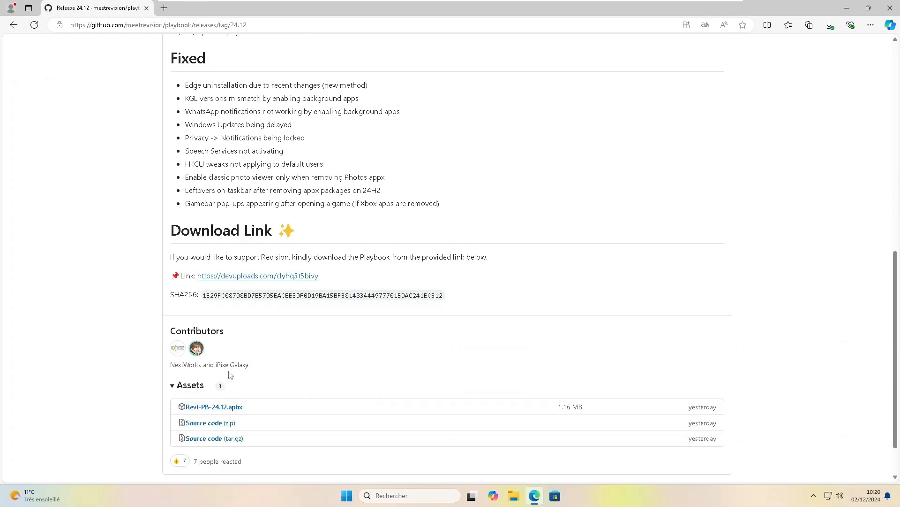
left_click(230, 408)
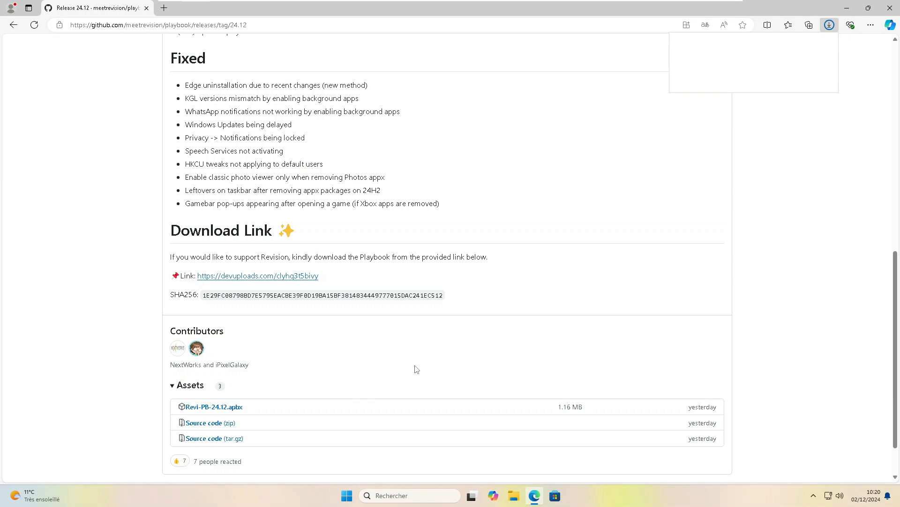
left_click(889, 8)
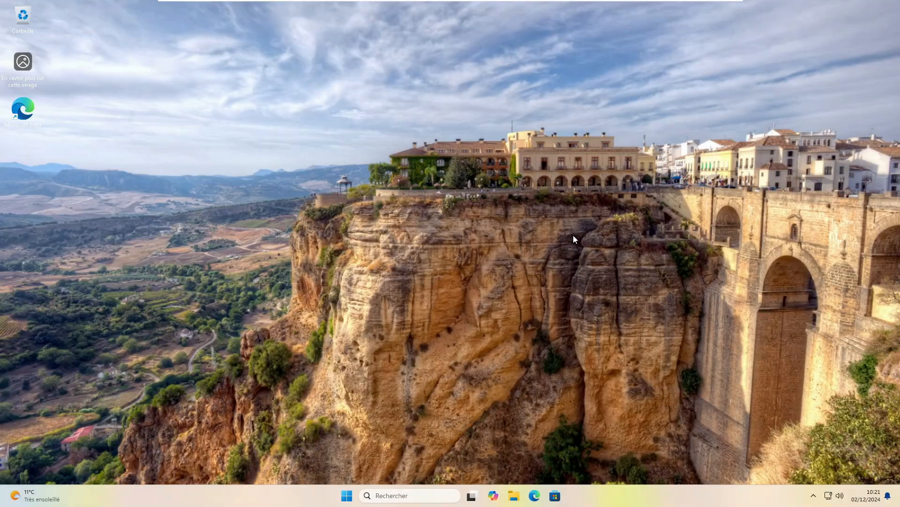
left_click(514, 496)
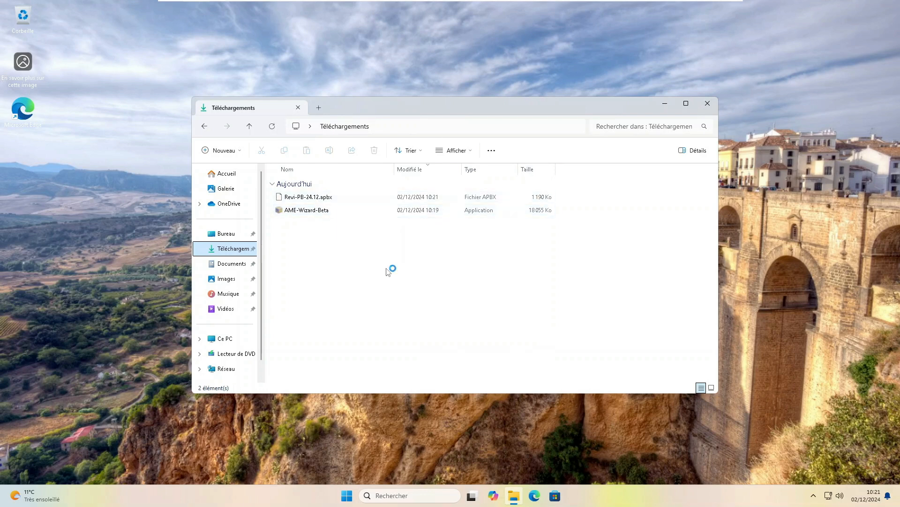
right_click(348, 497)
left_click(353, 441)
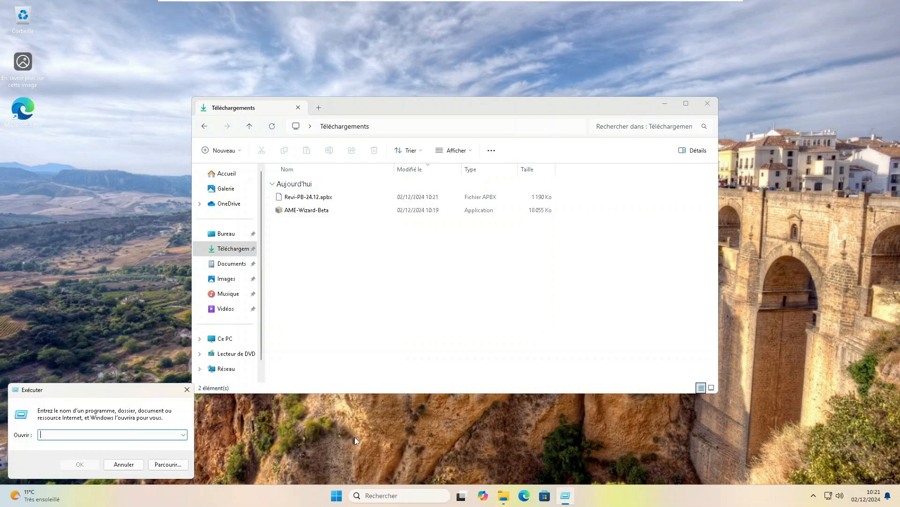
type("winver")
key("Return")
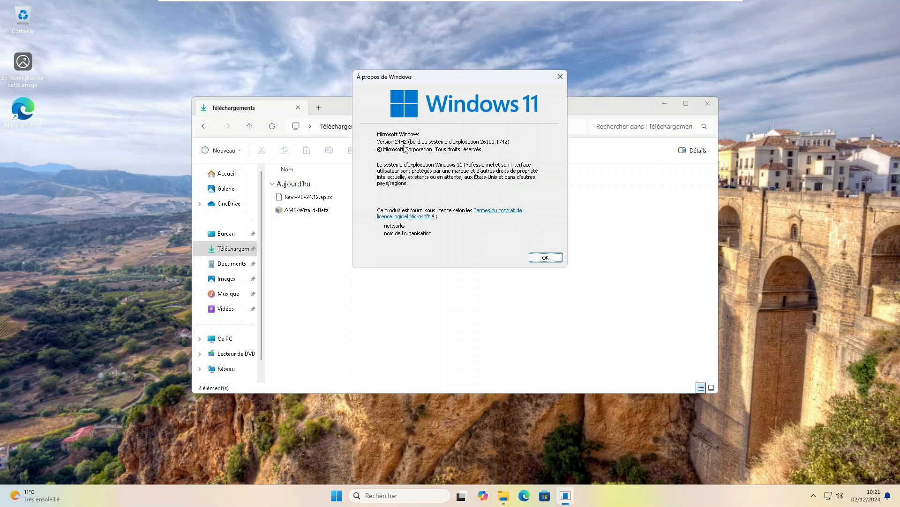
left_click(545, 257)
key("Tab")
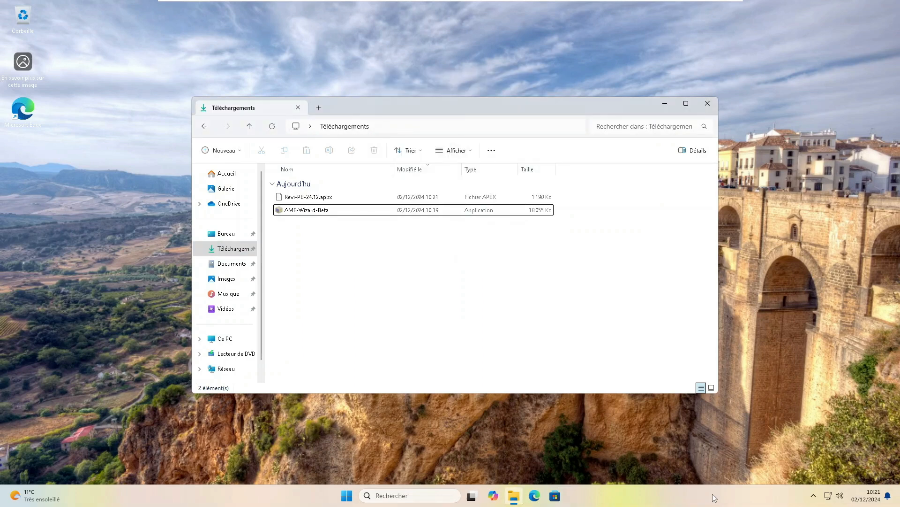
right_click(713, 494)
left_click(649, 422)
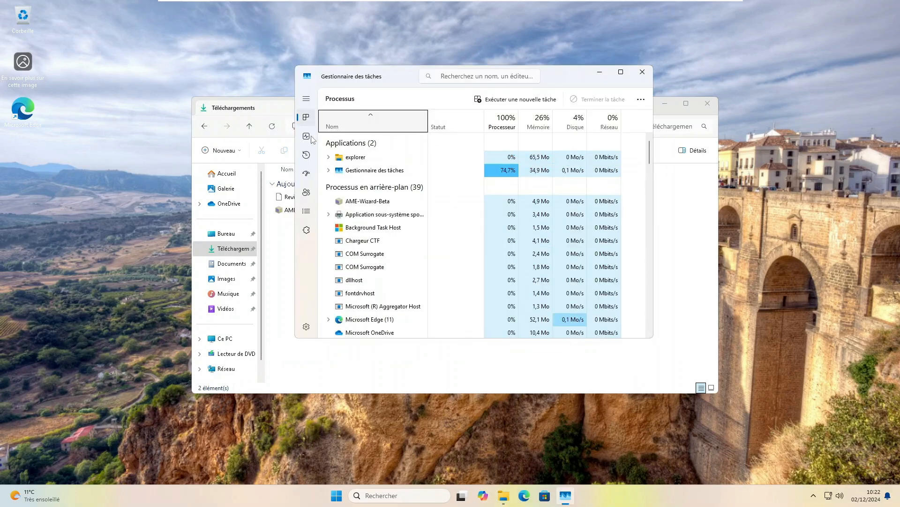
left_click(307, 136)
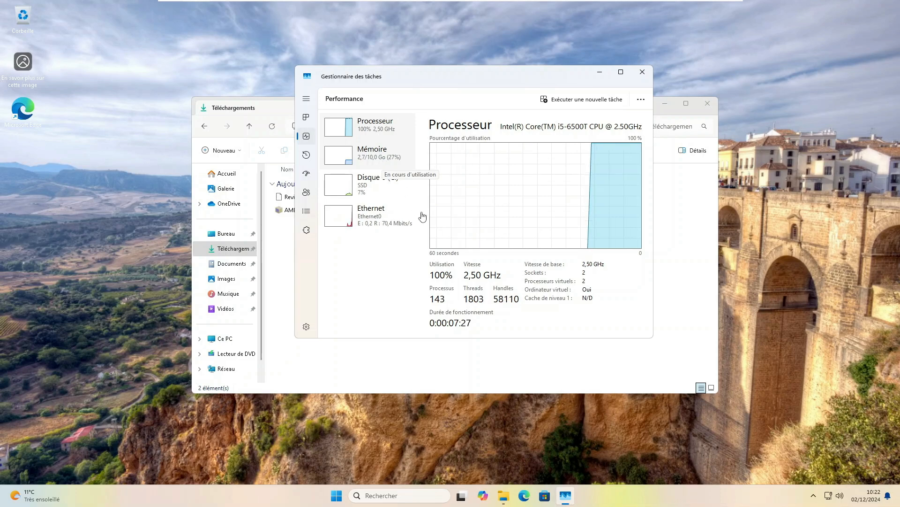
left_click(380, 159)
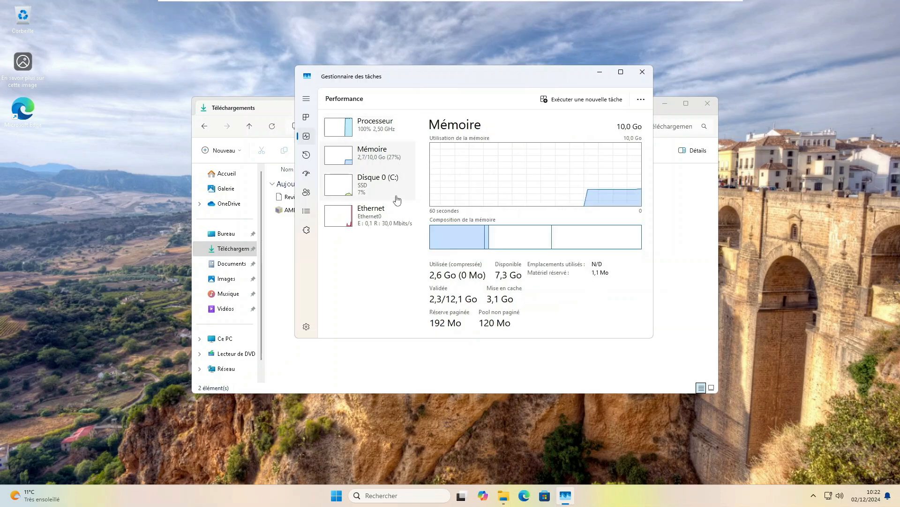
left_click(642, 72)
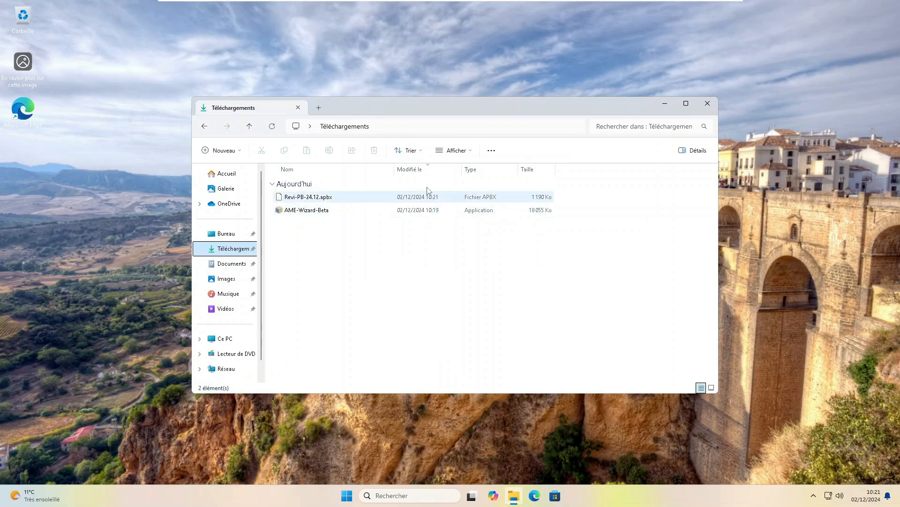
Launch AME-Wizard-Beta with administrator approval and arrange it beside the Downloads folder
double_click(334, 212)
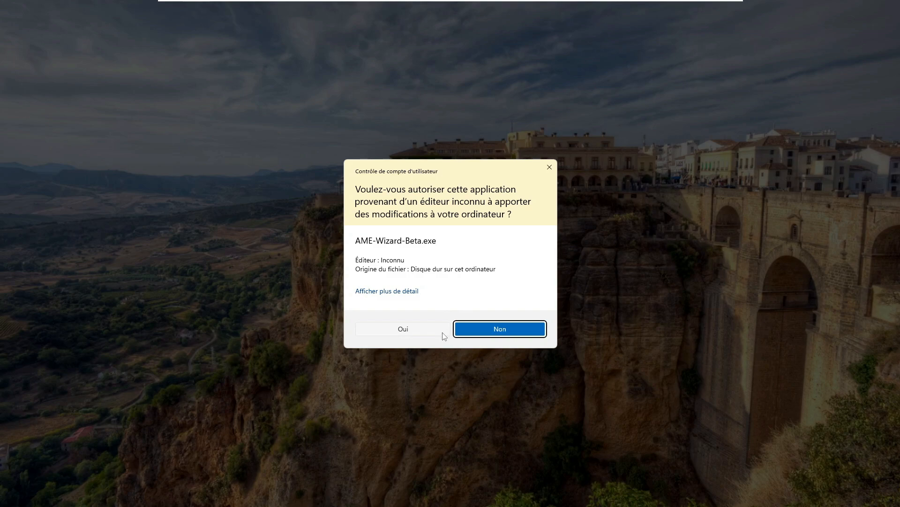
left_click(443, 332)
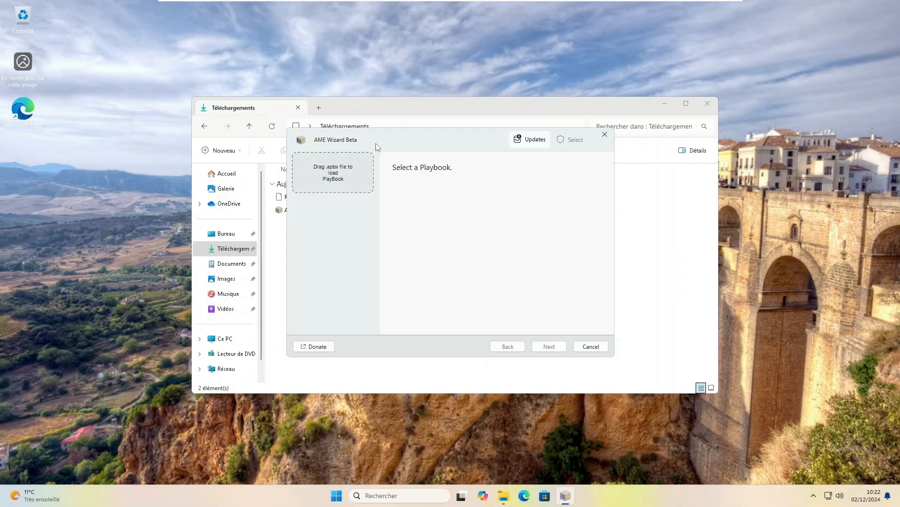
left_click_drag(380, 139, 526, 116)
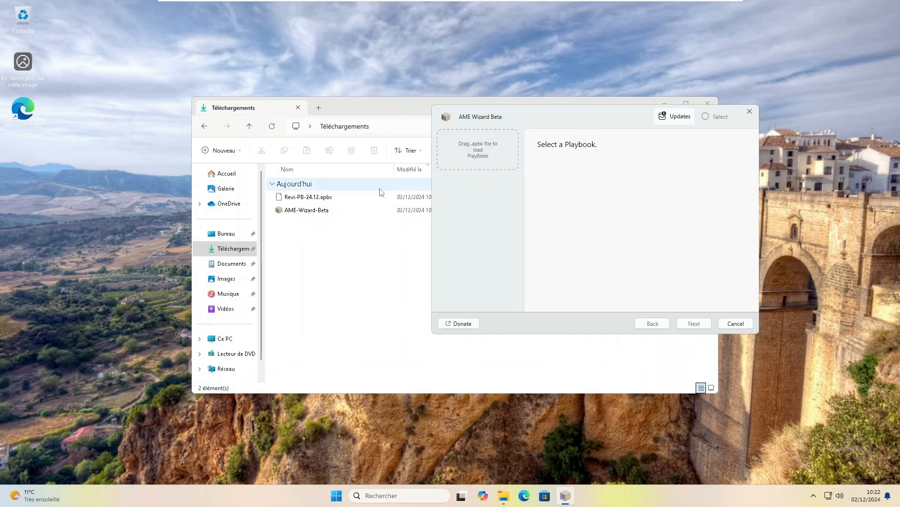
left_click(315, 201)
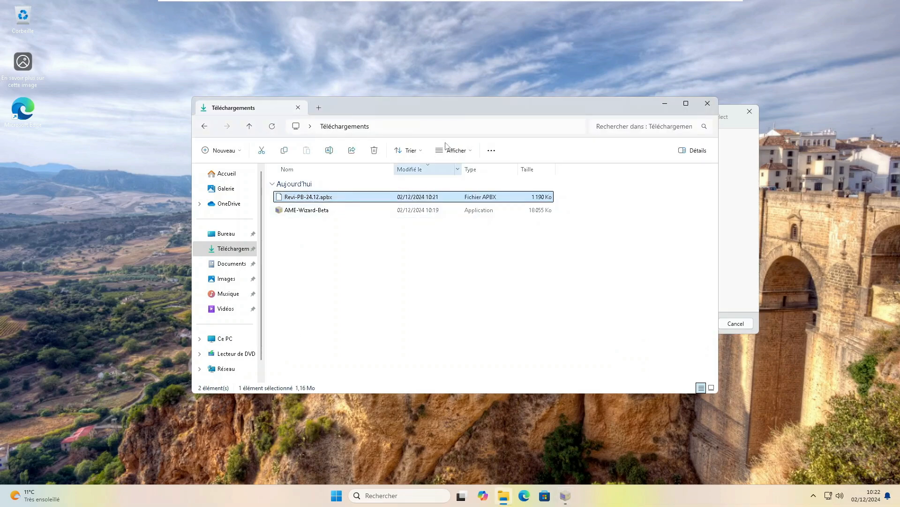
left_click_drag(459, 108, 367, 164)
left_click(482, 121)
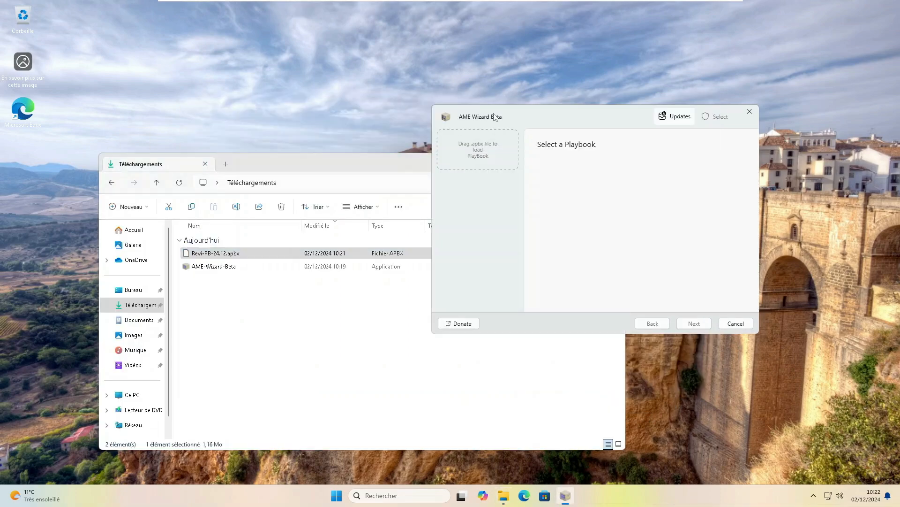
Load Revi-PB-24.12.apbx into AME Wizard by dropping it, then close the Downloads folder
left_click_drag(458, 228, 489, 157)
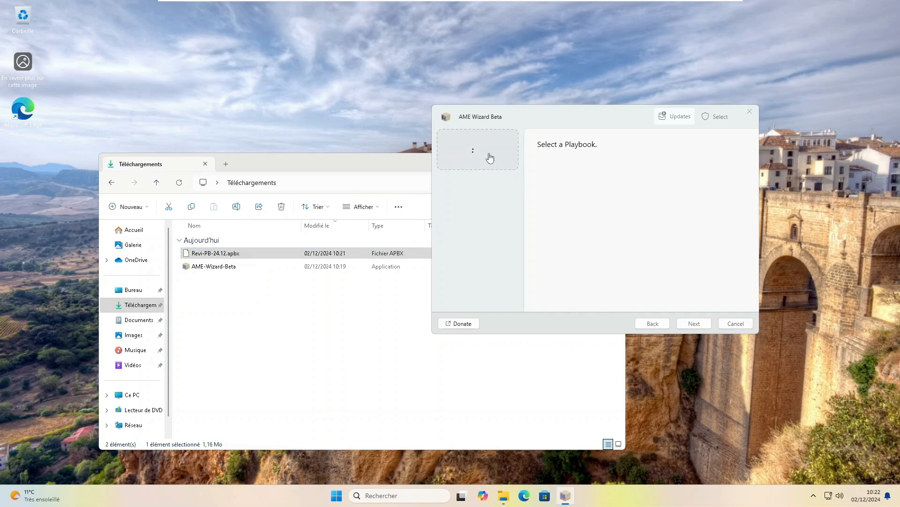
left_click(347, 298)
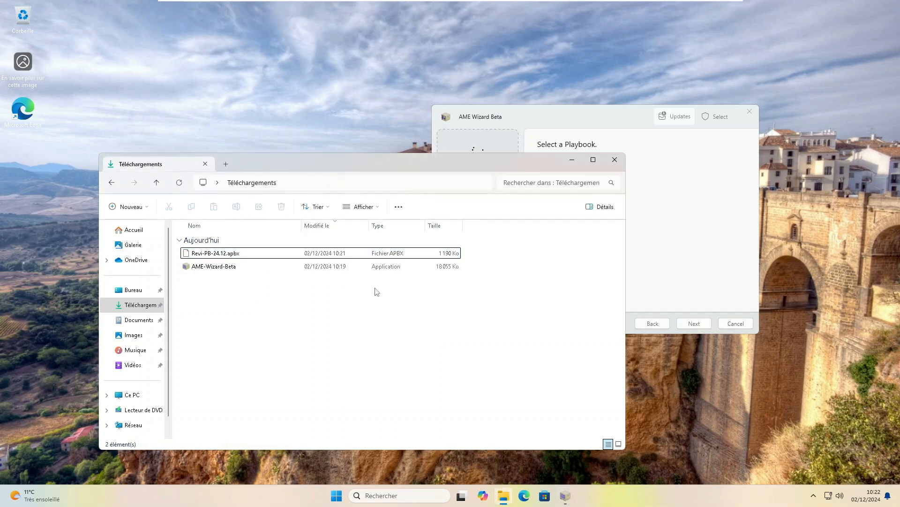
left_click(615, 161)
left_click_drag(573, 117, 414, 127)
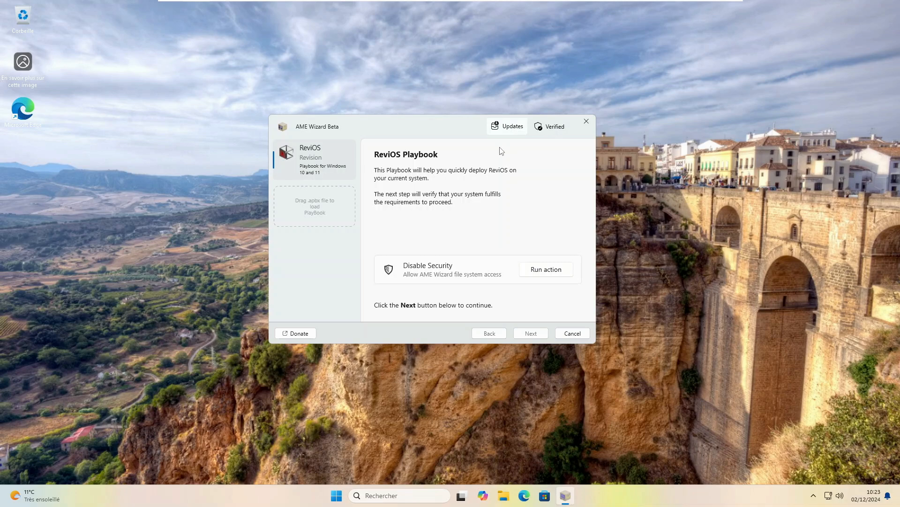
Run the Disable Security action to reach Windows Security's virus and threat protection settings
left_click(535, 272)
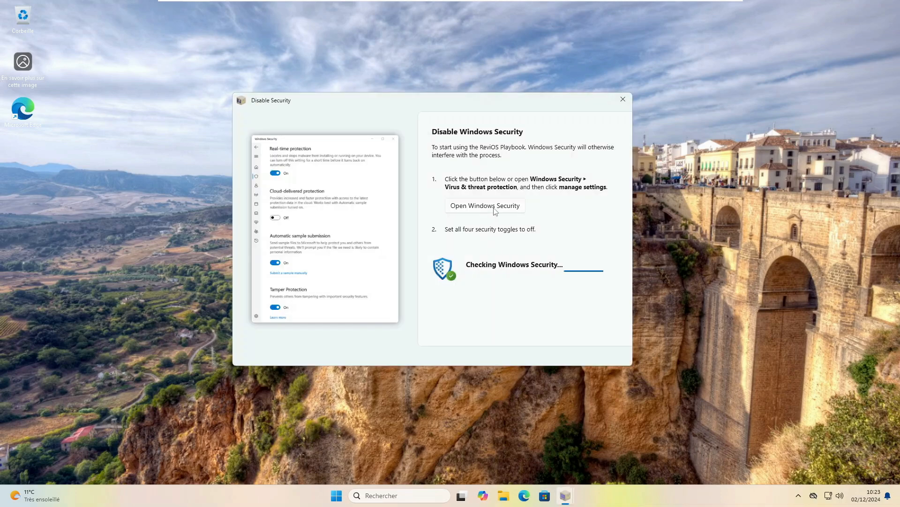
left_click(495, 210)
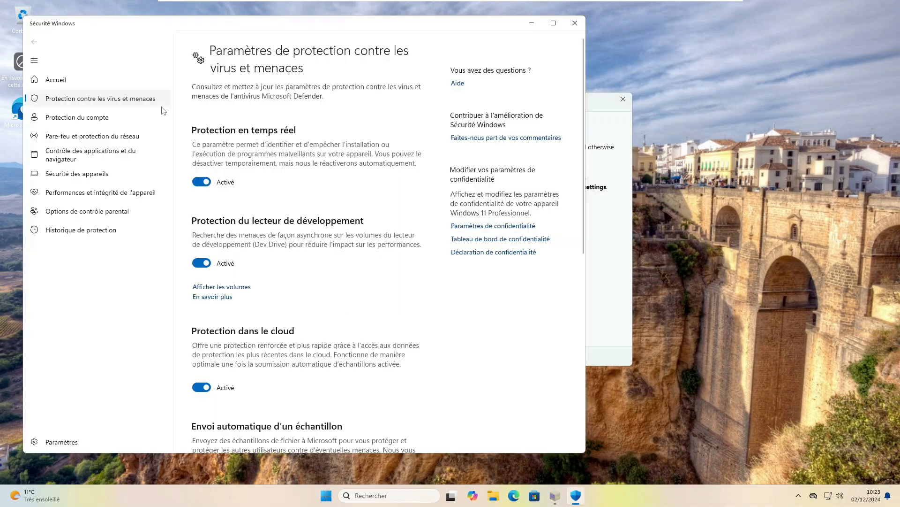
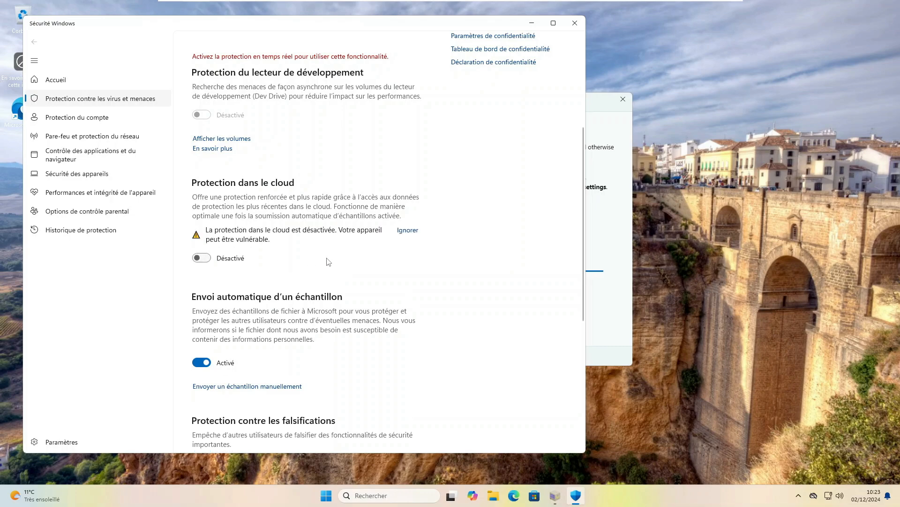
Scroll down the virus and threat protection settings to the automatic sample submission toggle
scroll(270, 262, "down", 5)
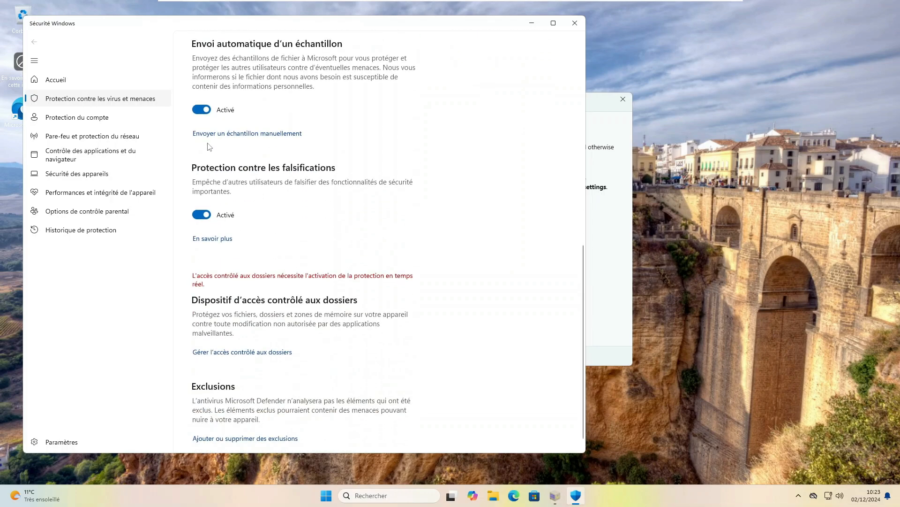
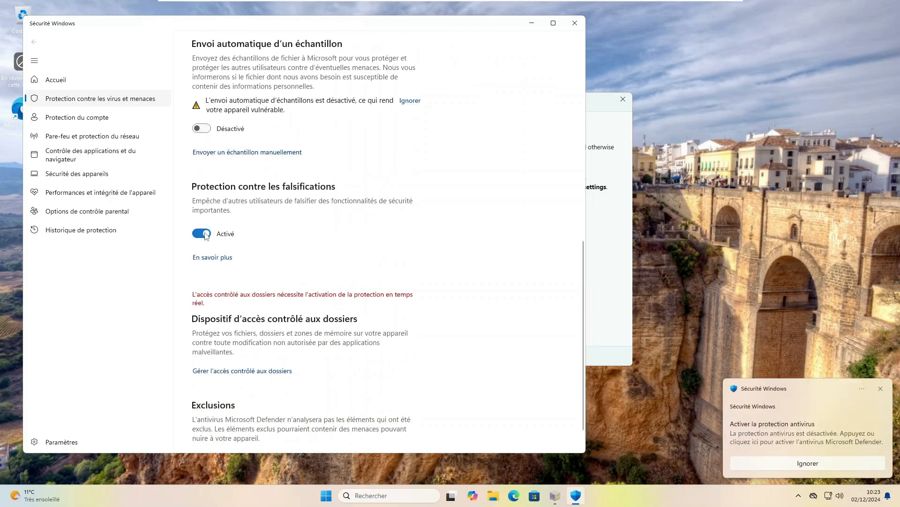
Switch Tamper Protection off in the virus and threat protection settings
left_click(202, 233)
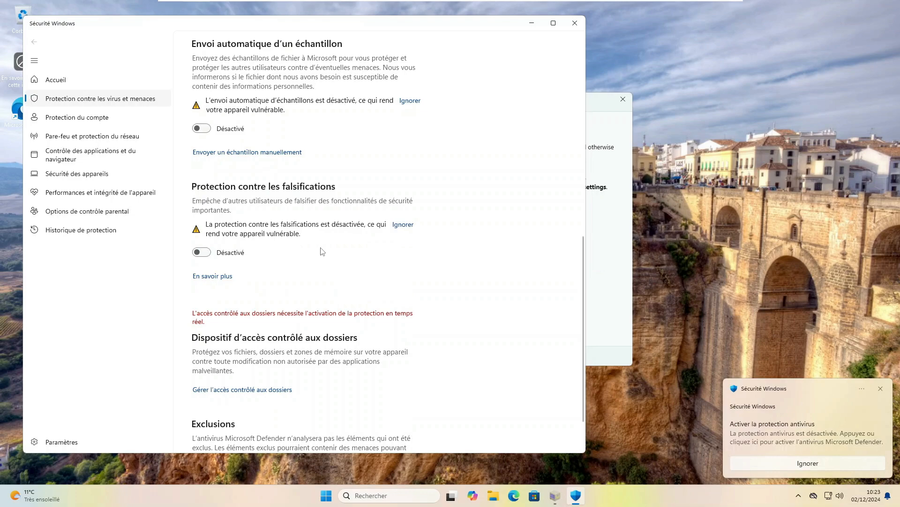
scroll(322, 251, "down", 1)
scroll(478, 105, "up", 5)
Close Windows Security and the disable-security dialog, then pass the ReviOS requirements check
left_click(583, 20)
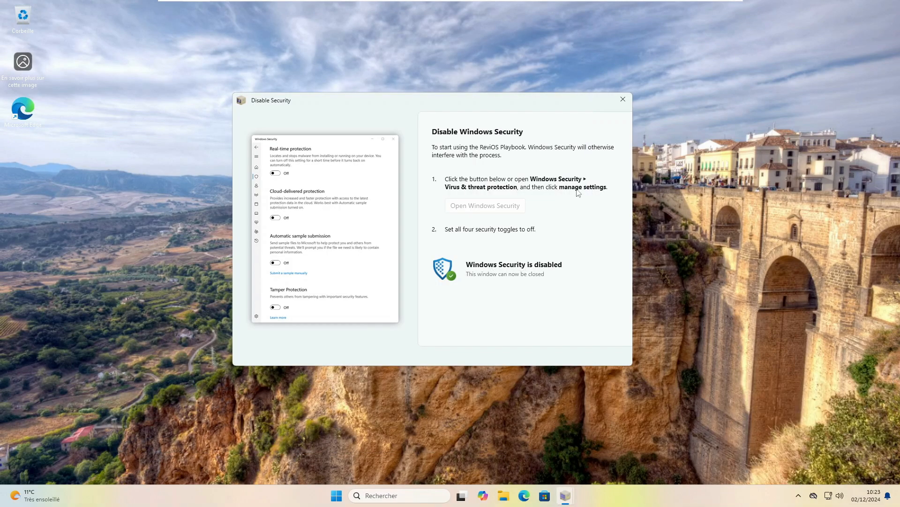
left_click(622, 99)
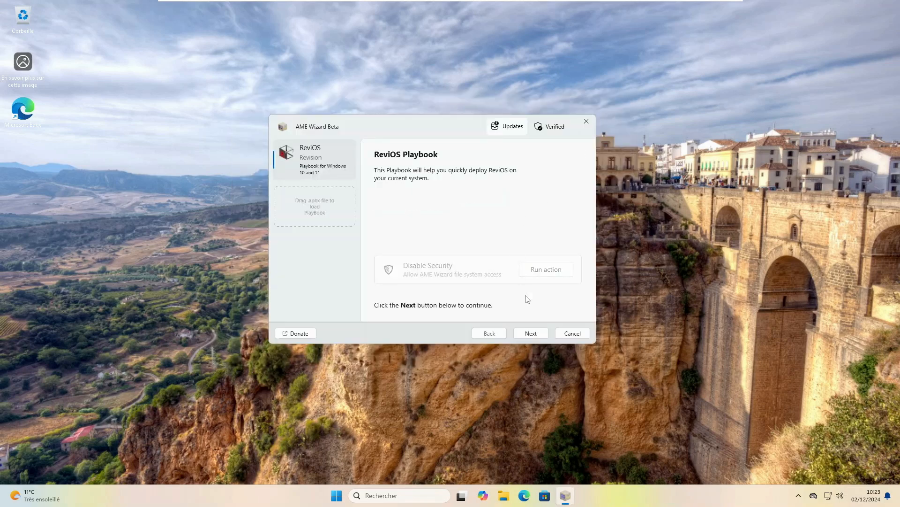
left_click(531, 333)
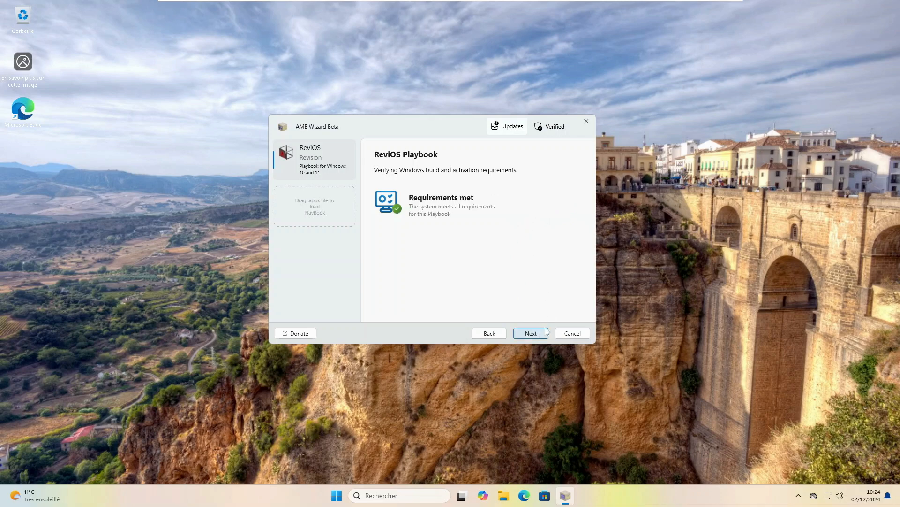
Review the license agreements, including AME Wizard GUI, and agree to them
left_click(530, 332)
scroll(491, 246, "down", 5)
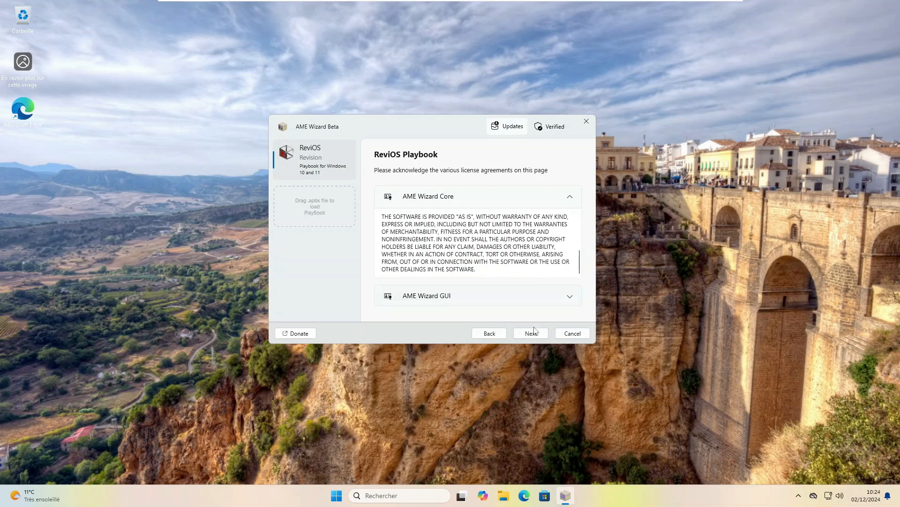
left_click(532, 296)
scroll(533, 289, "down", 3)
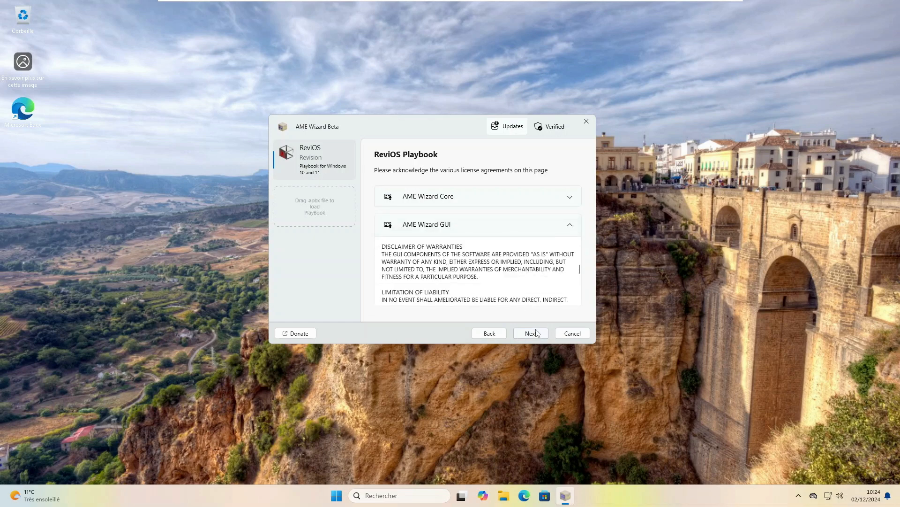
left_click(539, 331)
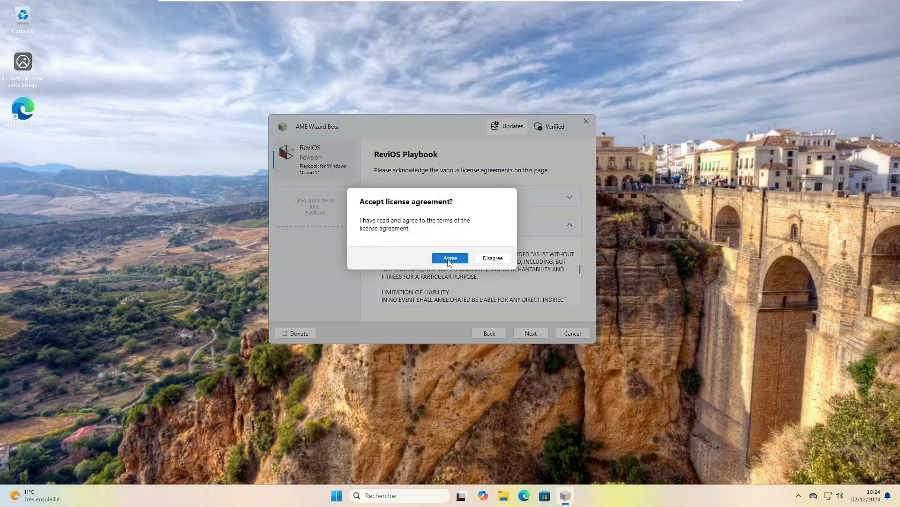
key("Return")
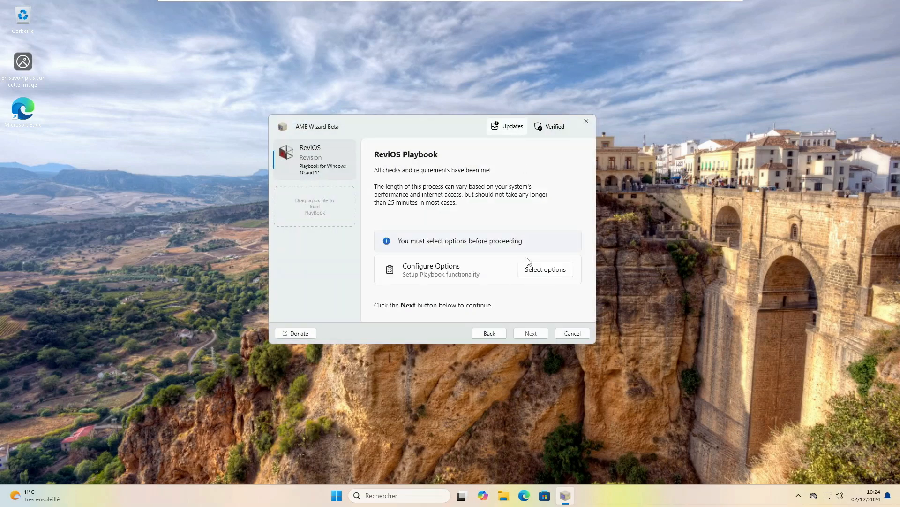
Choose Brave as the browser and keep Windows Defender enabled in the playbook options
left_click(545, 270)
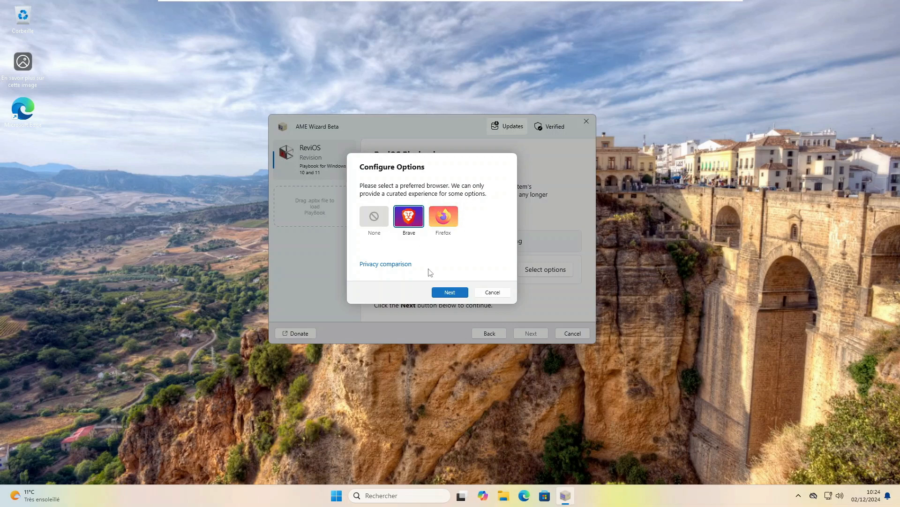
left_click(443, 294)
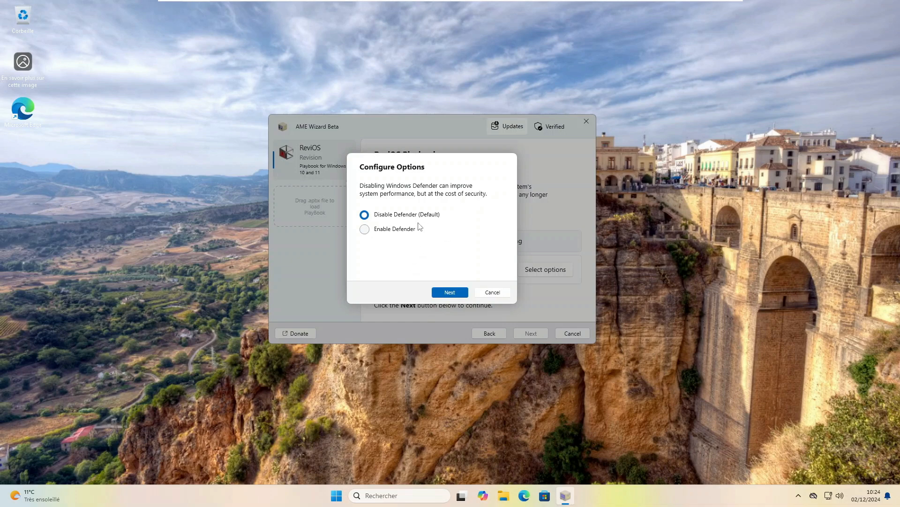
left_click(409, 234)
left_click(450, 292)
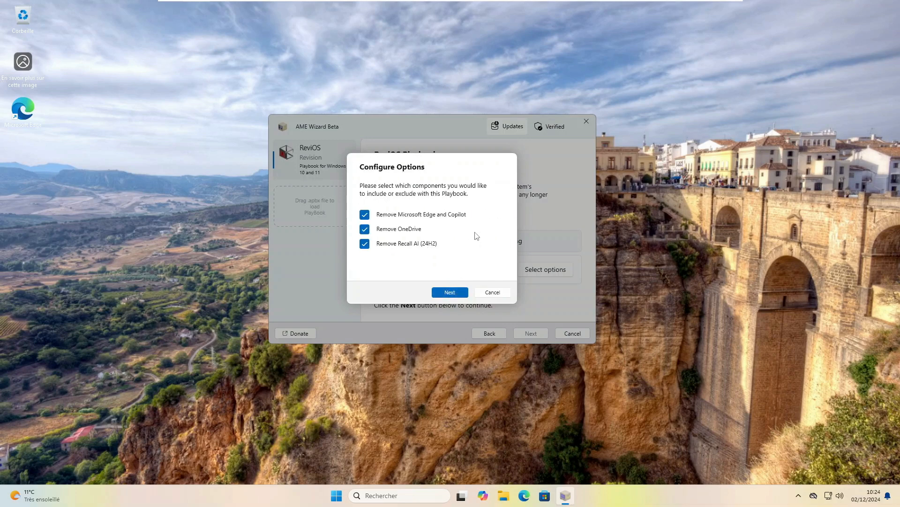
Also remove Xbox apps and Your Phone, keep wallpaper and dark mode, and apply the playbook
left_click(450, 293)
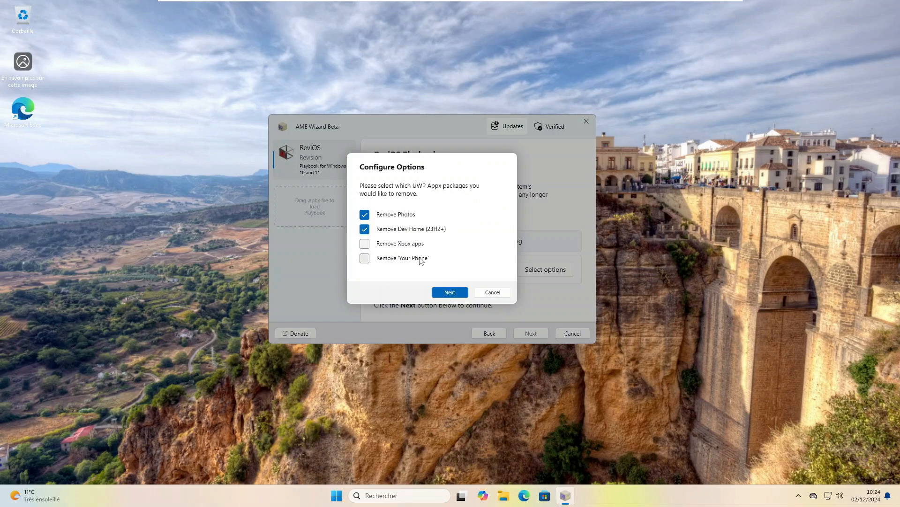
left_click(403, 247)
left_click(380, 258)
left_click(453, 293)
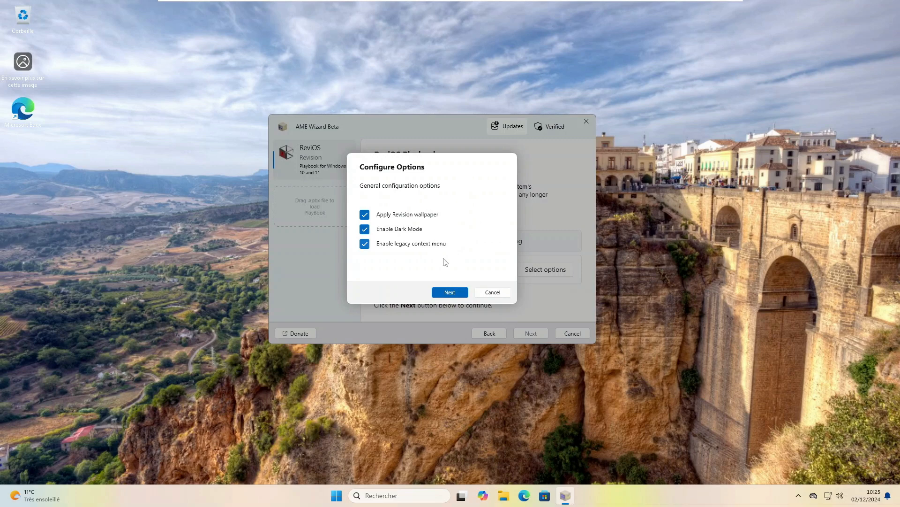
left_click(457, 293)
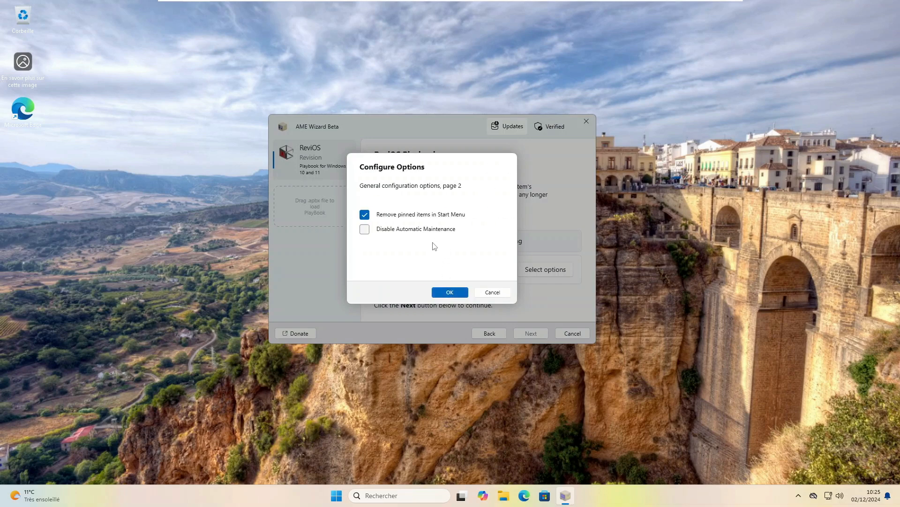
left_click(460, 294)
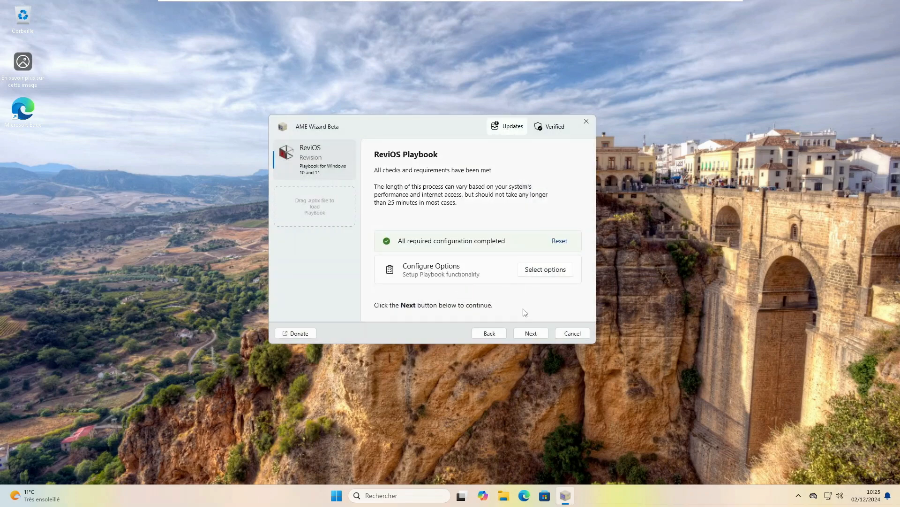
left_click(538, 332)
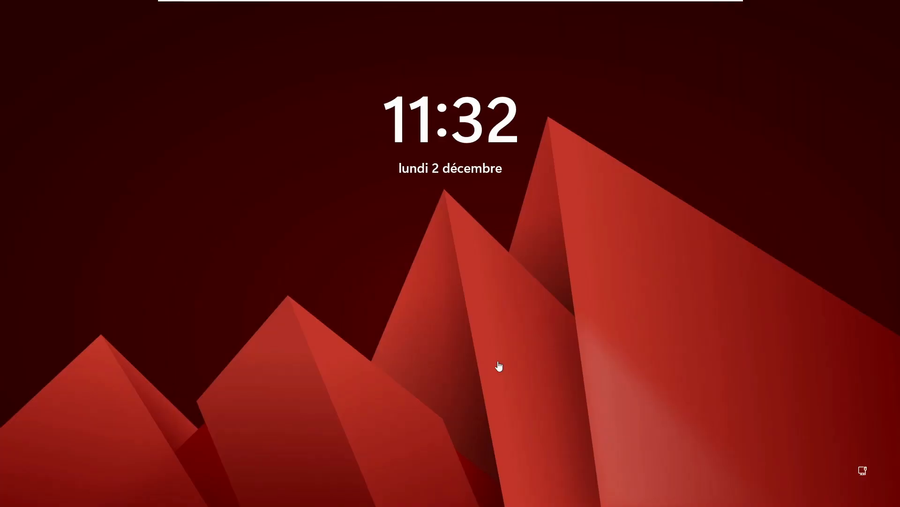
Sign in from the lock screen with the account password
left_click(484, 251)
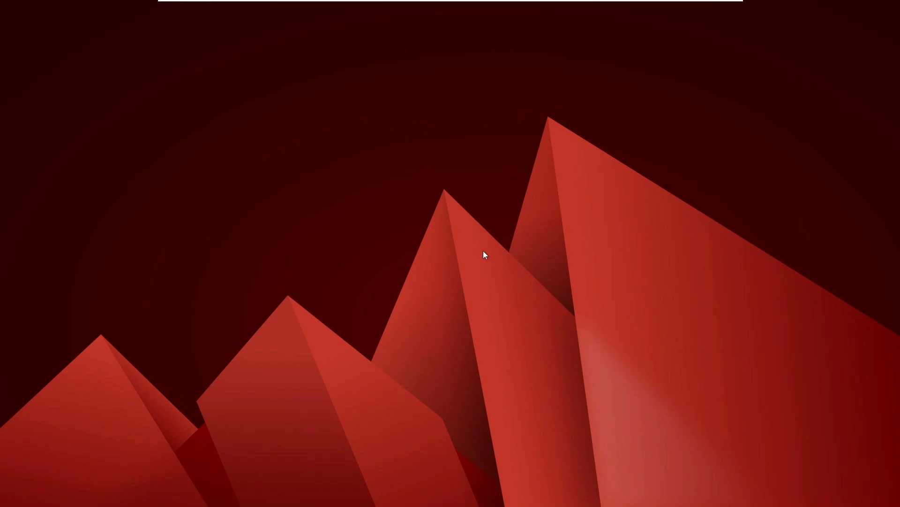
type("1234")
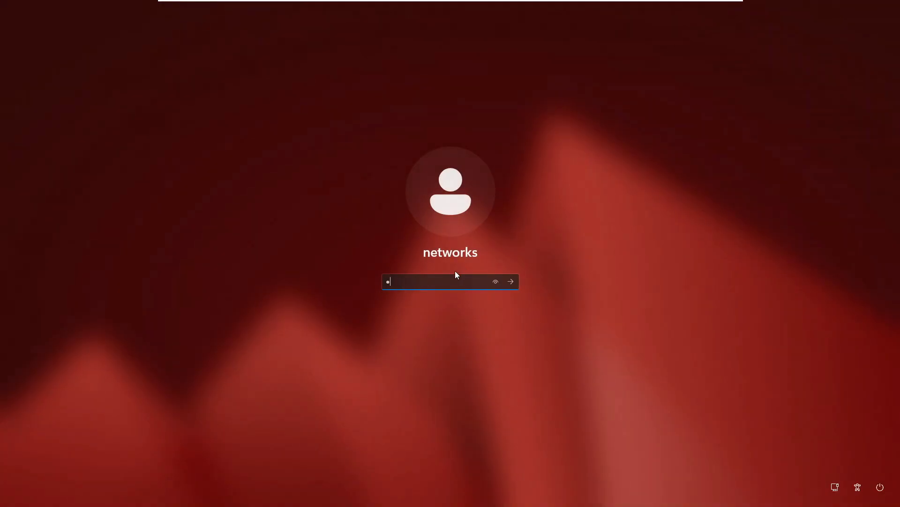
key("Return")
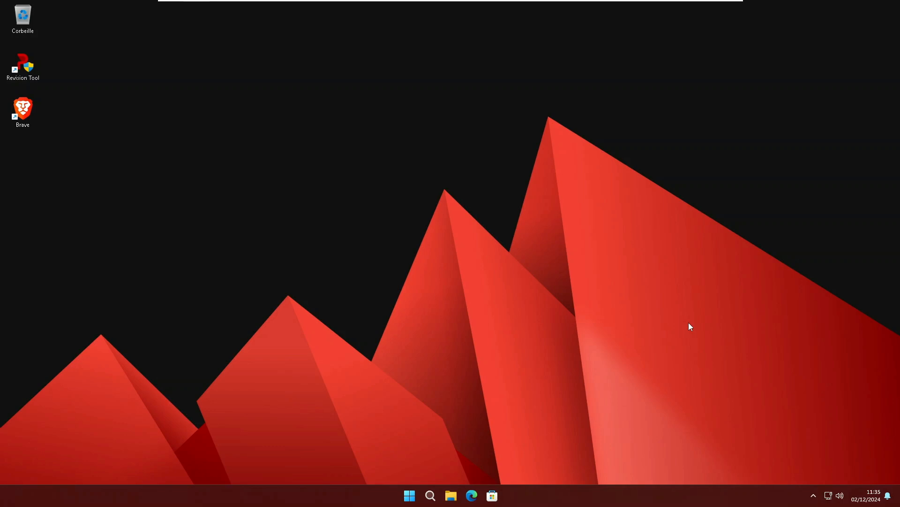
Check processor and memory use (1,8 of 10,0 Go) in Task Manager's Performance view
right_click(630, 505)
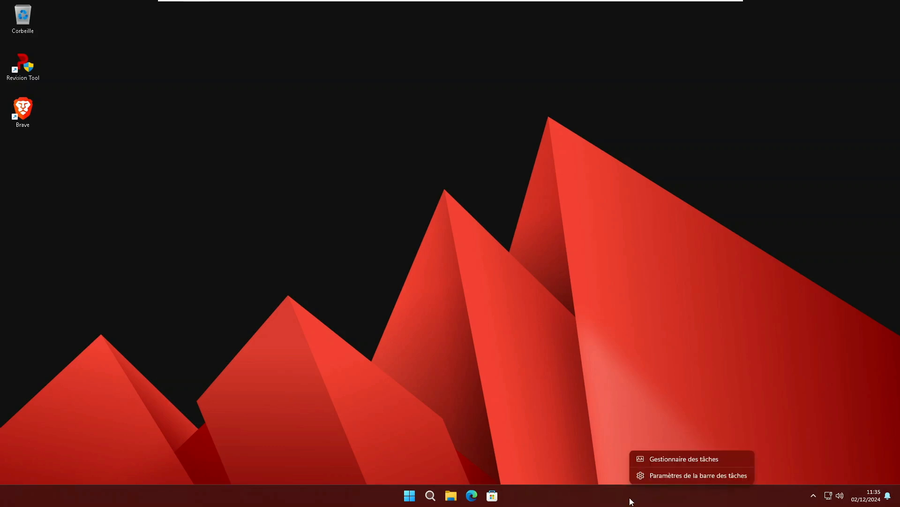
left_click(666, 456)
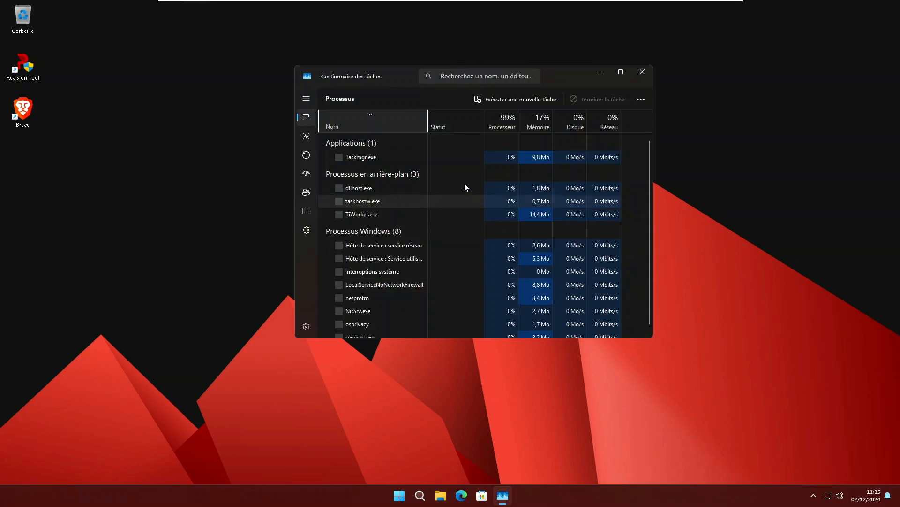
left_click(311, 137)
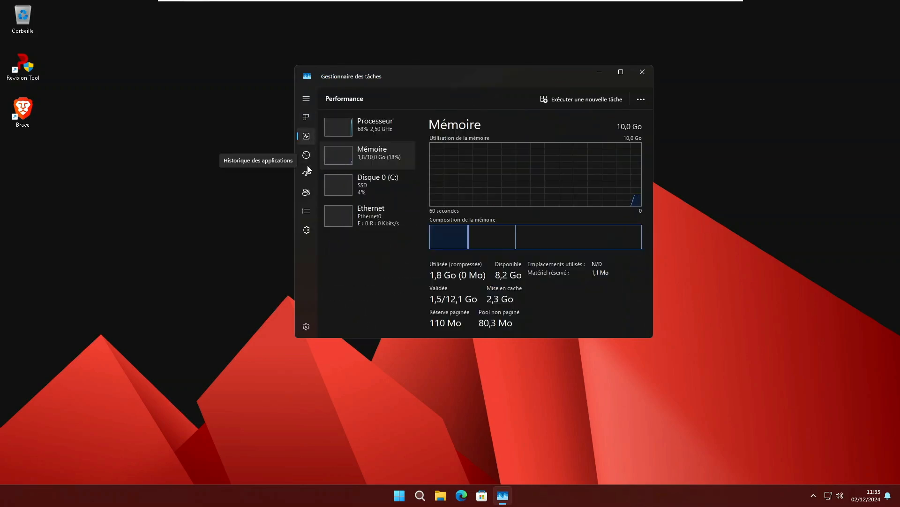
left_click(378, 132)
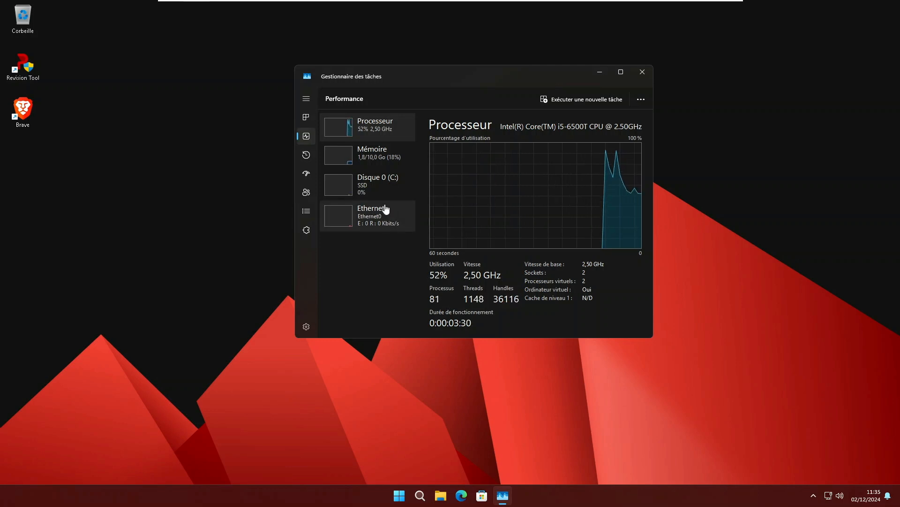
left_click(388, 160)
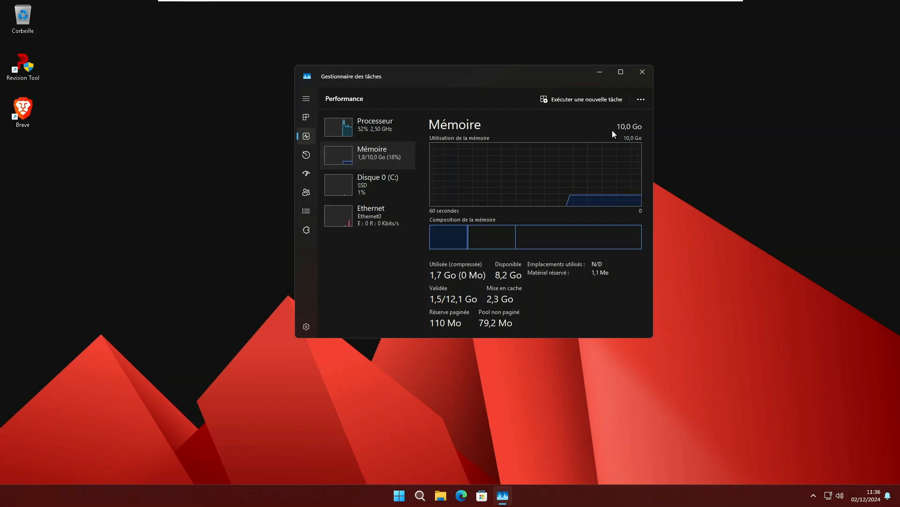
Close Task Manager and launch Brave from the desktop shortcut
left_click(643, 74)
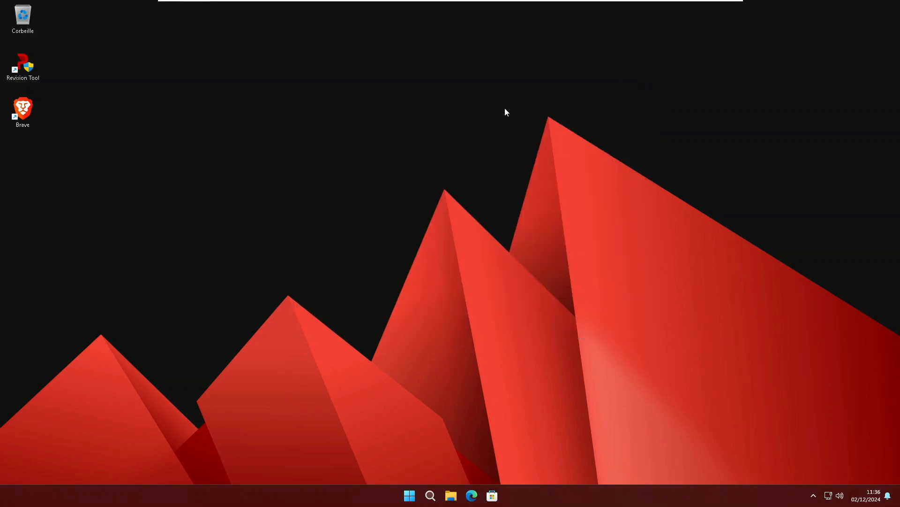
left_click(33, 107)
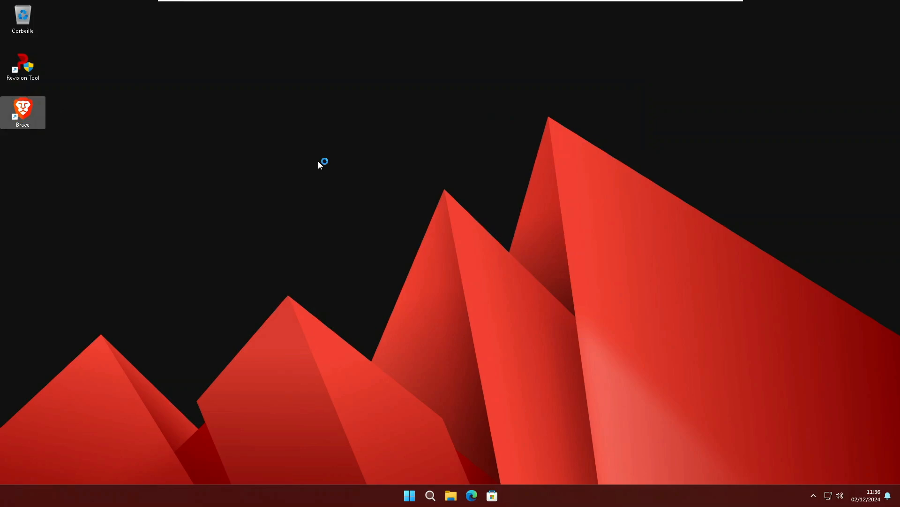
left_click(263, 313)
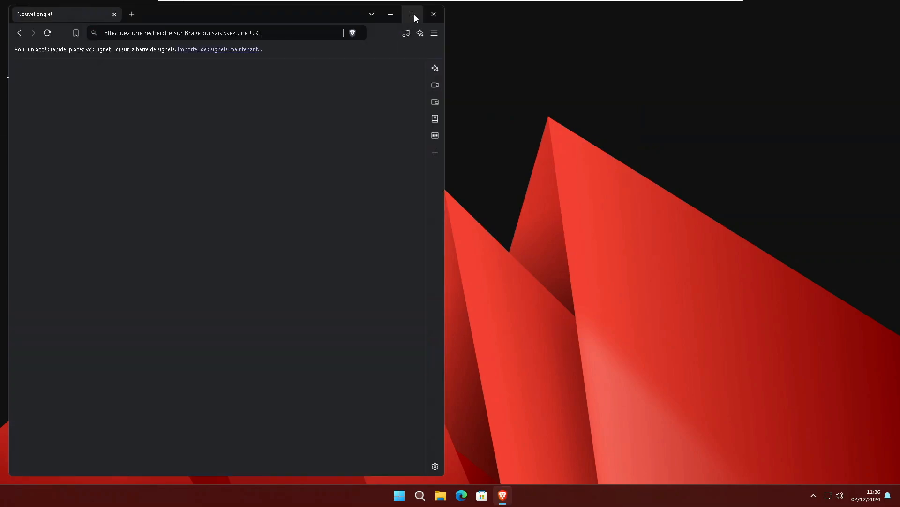
Close Brave after its welcome screen and launch Revision Tool with admin rights
left_click(414, 14)
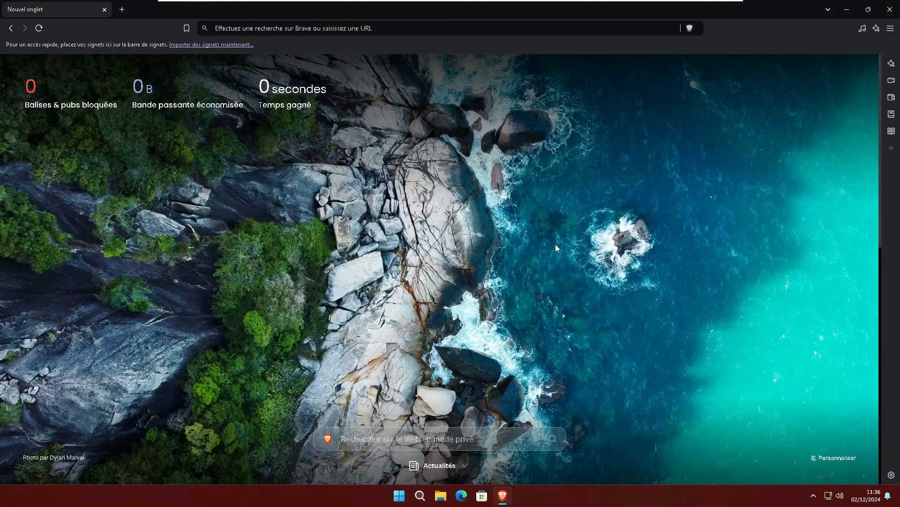
left_click(890, 10)
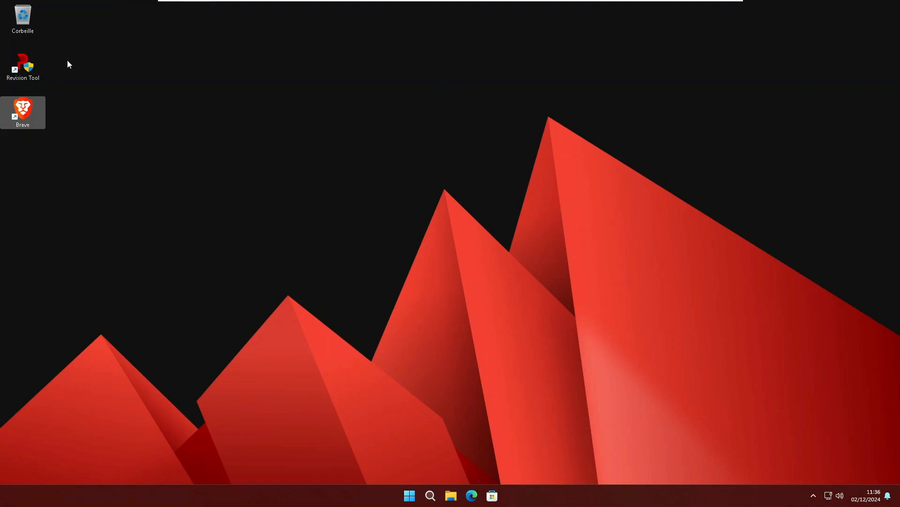
double_click(21, 68)
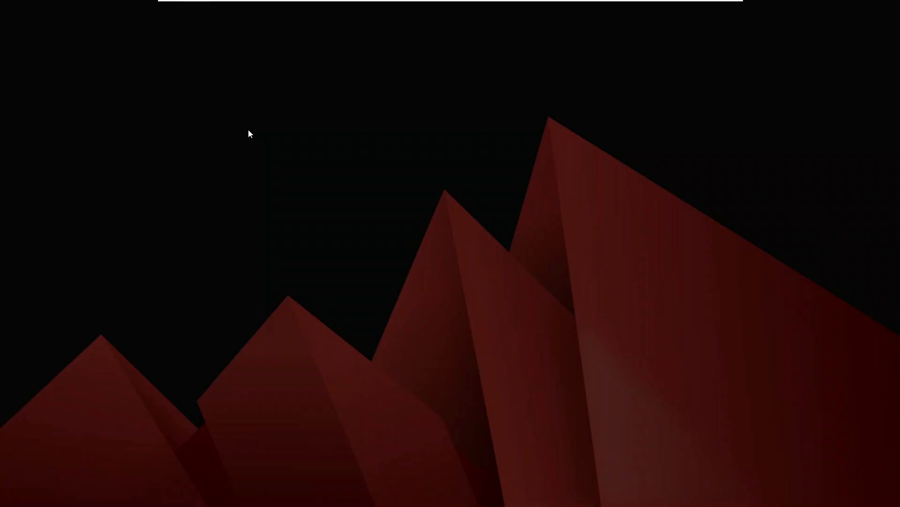
left_click(389, 331)
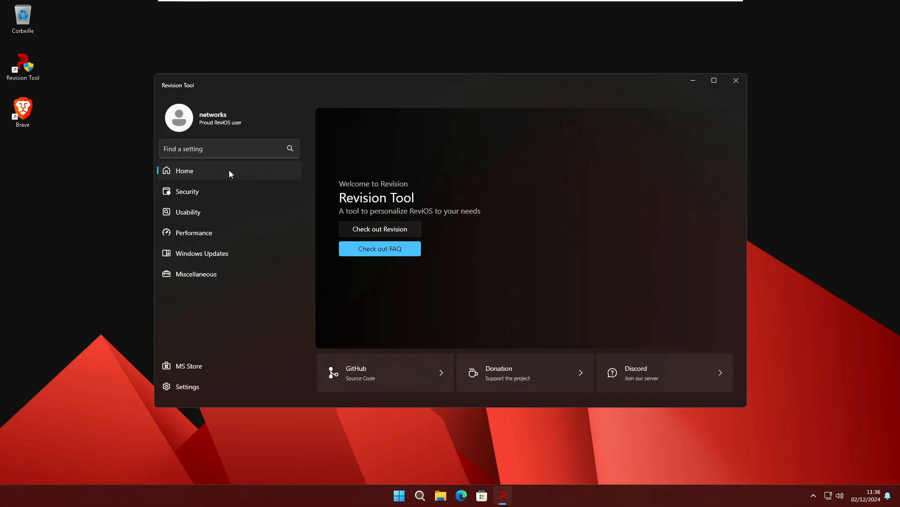
Disable Windows Defender protections in Revision Tool, then browse the Usability and Performance pages
left_click(185, 193)
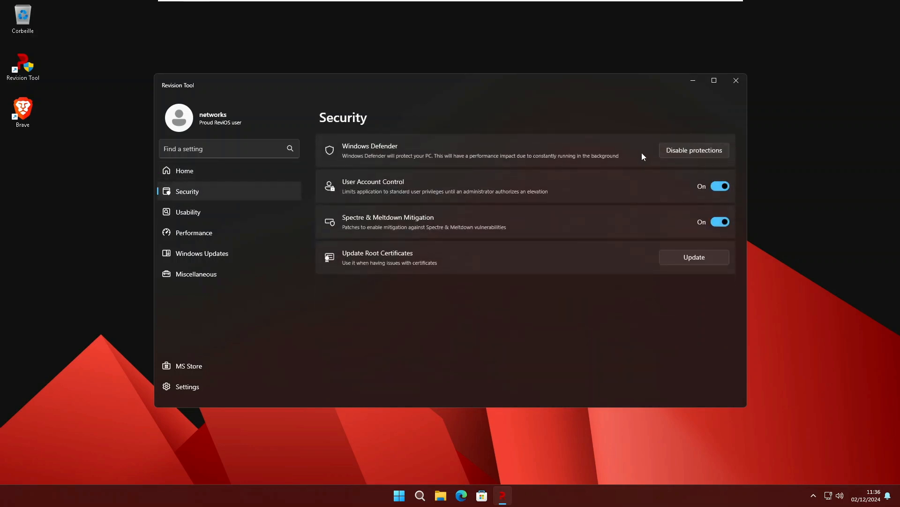
left_click(705, 143)
left_click(224, 214)
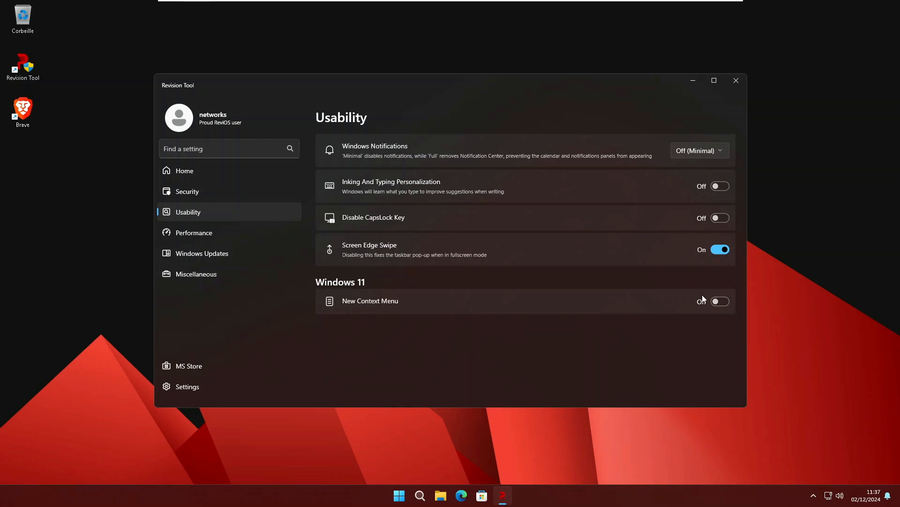
left_click(212, 232)
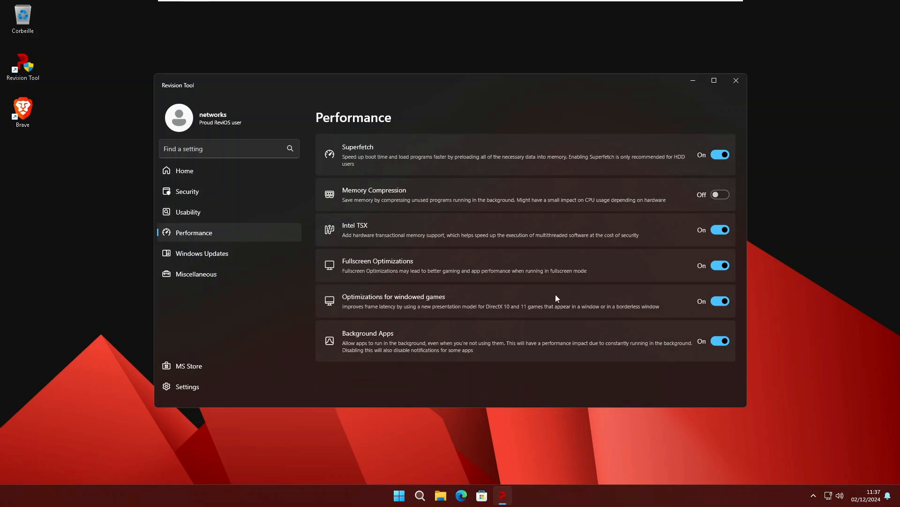
Browse Revision Tool's Windows Updates, Miscellaneous, MS Store and Settings pages, then close it
left_click(252, 251)
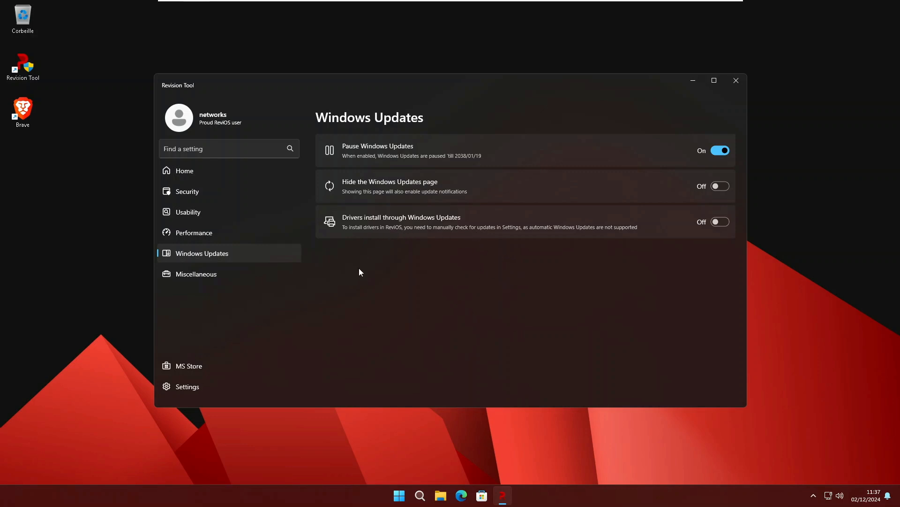
left_click(218, 275)
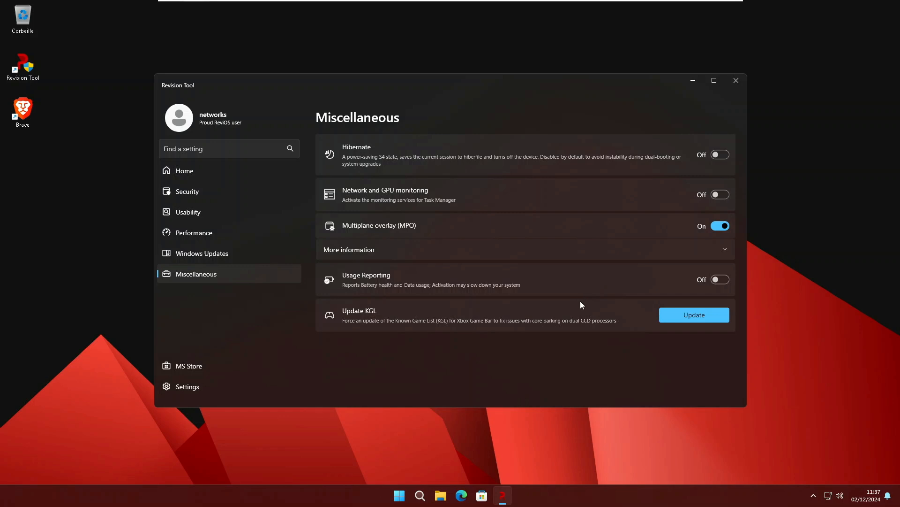
left_click(224, 360)
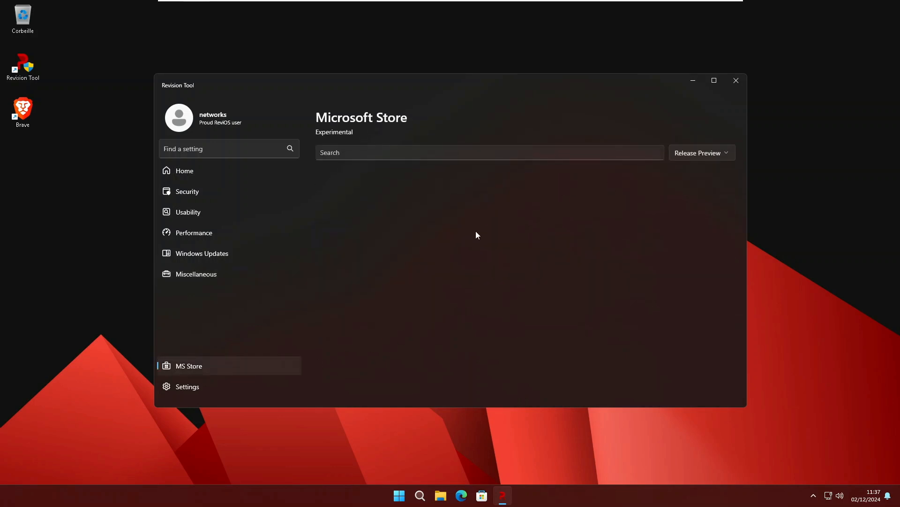
left_click(222, 390)
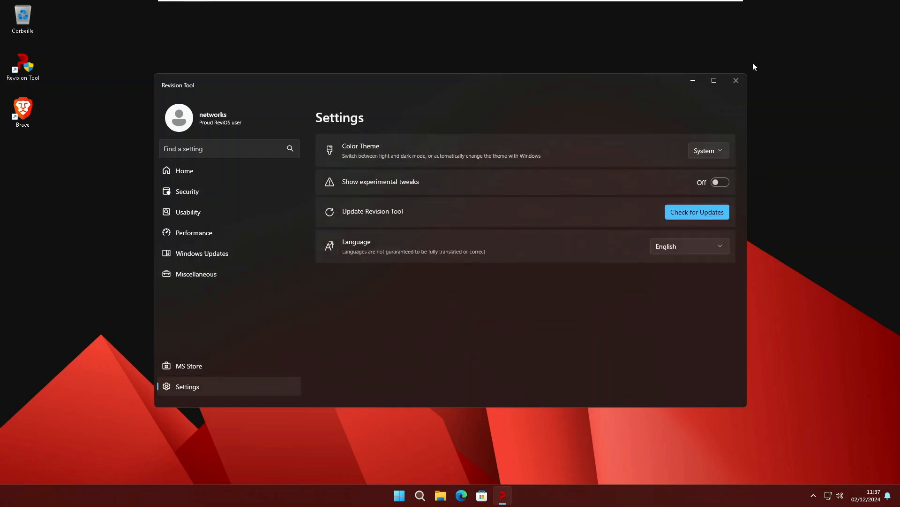
left_click(739, 83)
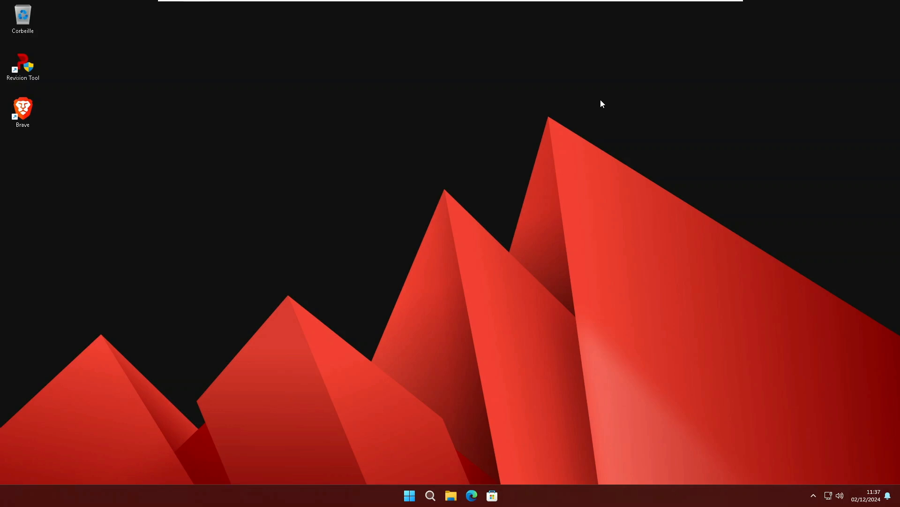
Check the Start menu's full app list for Brave, then shut the PC down
left_click(409, 499)
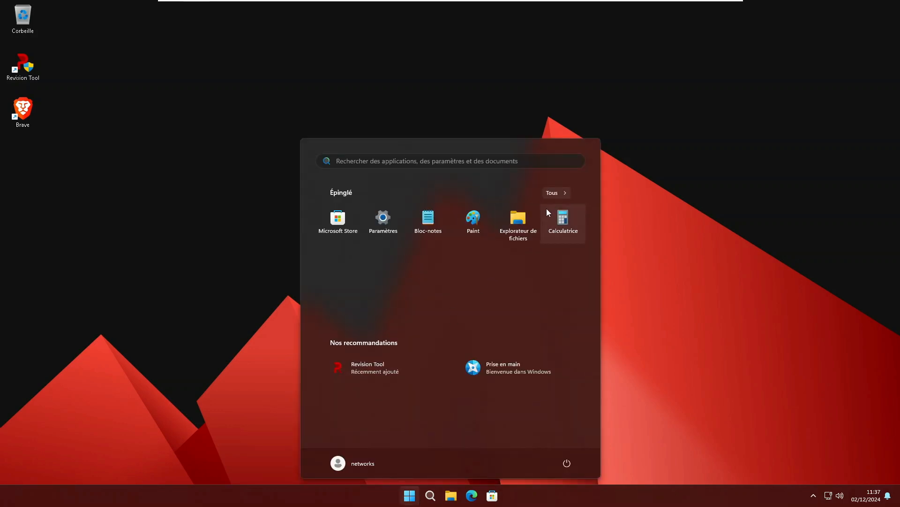
left_click(556, 193)
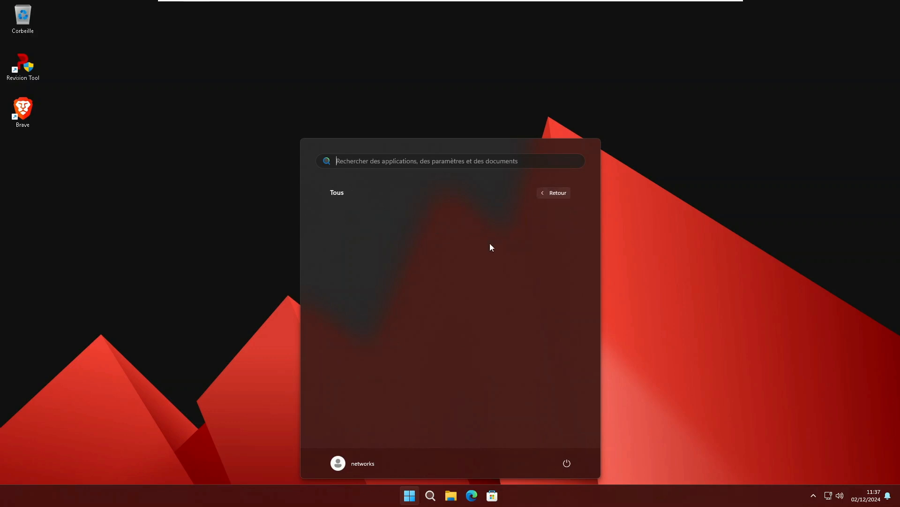
scroll(461, 325, "down", 5)
scroll(461, 325, "up", 5)
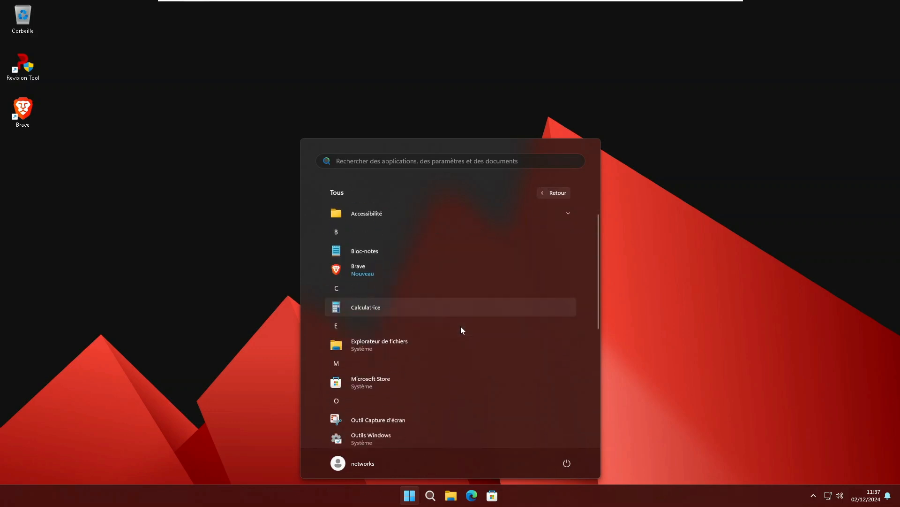
scroll(460, 327, "down", 5)
scroll(461, 328, "up", 6)
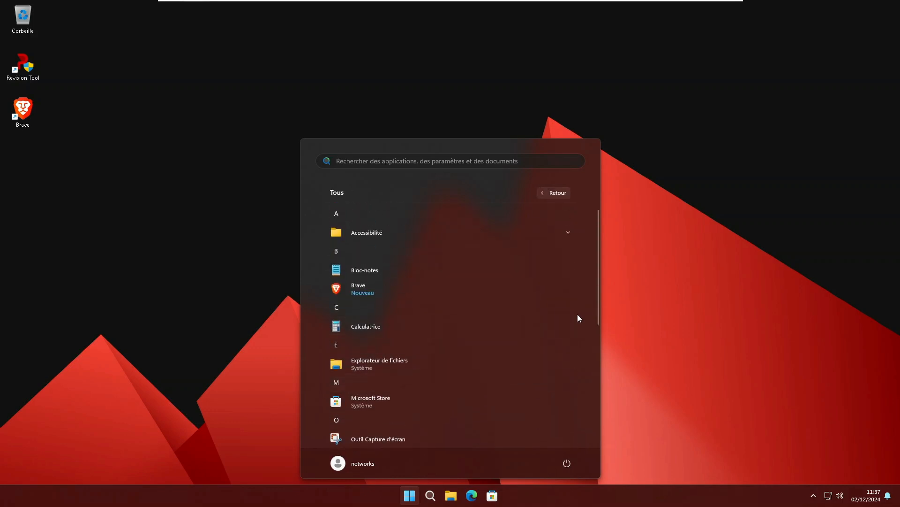
scroll(573, 312, "down", 2)
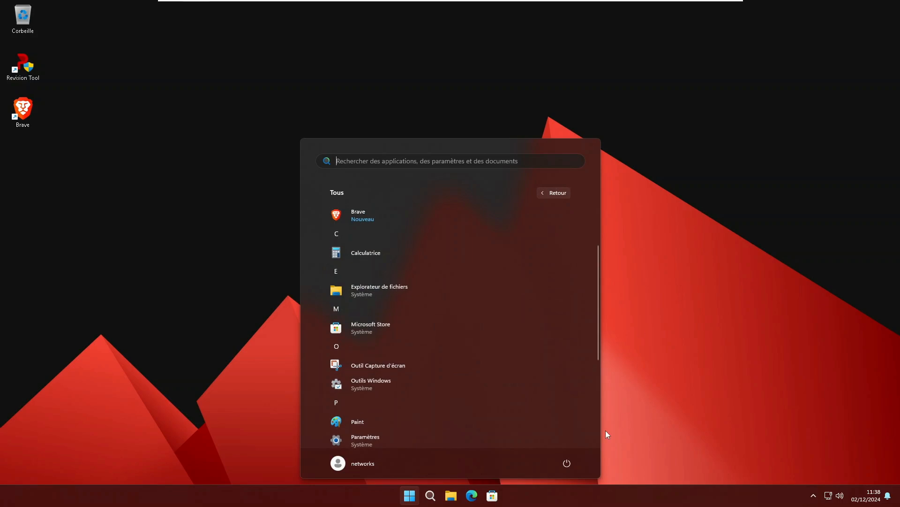
left_click(567, 460)
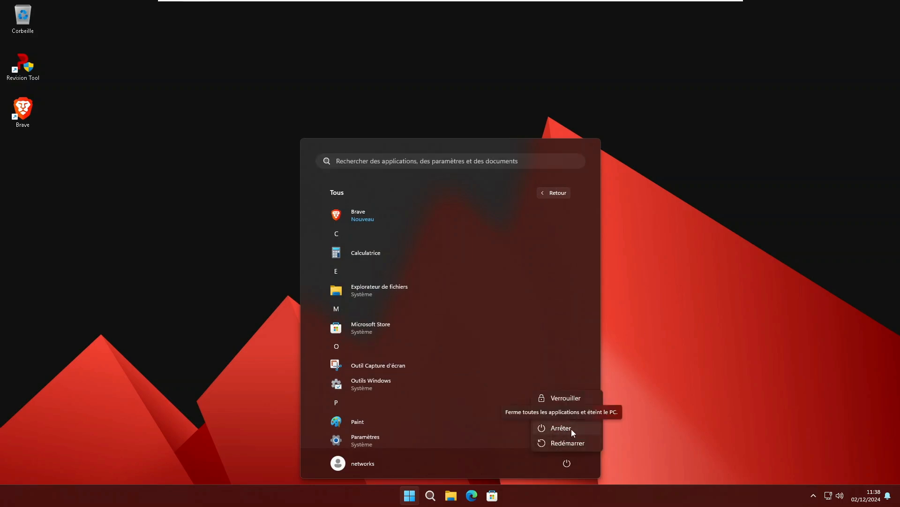
left_click(571, 429)
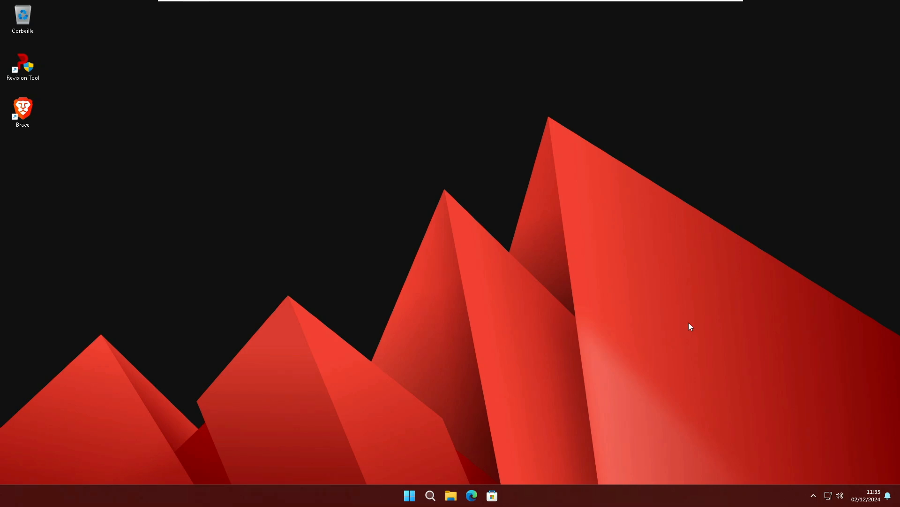
Turn off real-time protection in Windows Security, approve the prompt, and open Task Manager
right_click(630, 500)
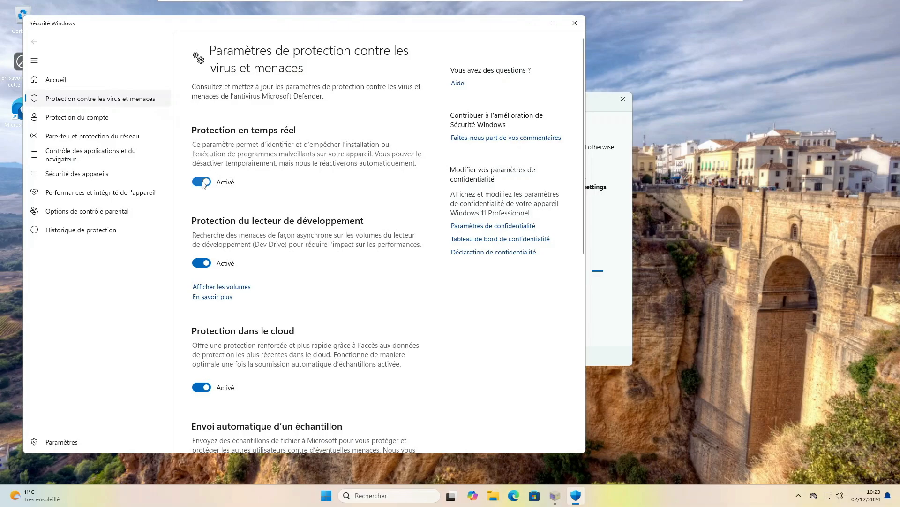
left_click(202, 183)
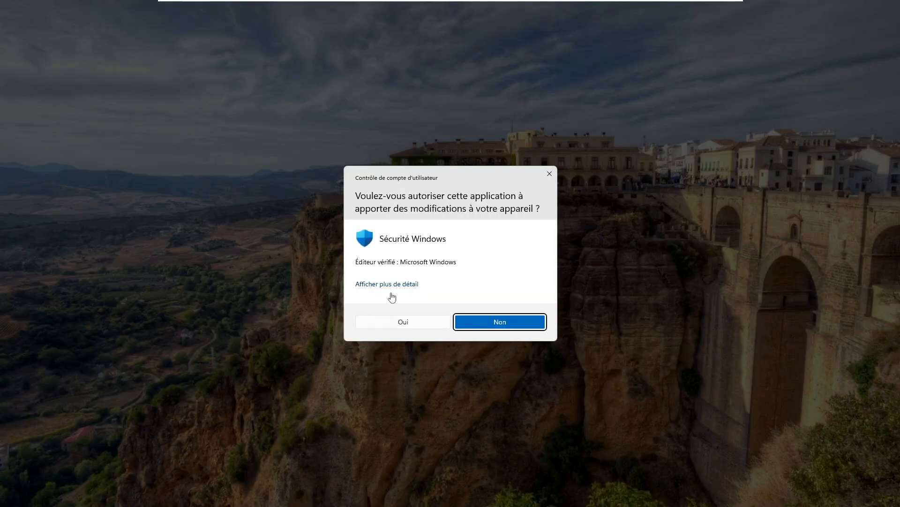
left_click(412, 322)
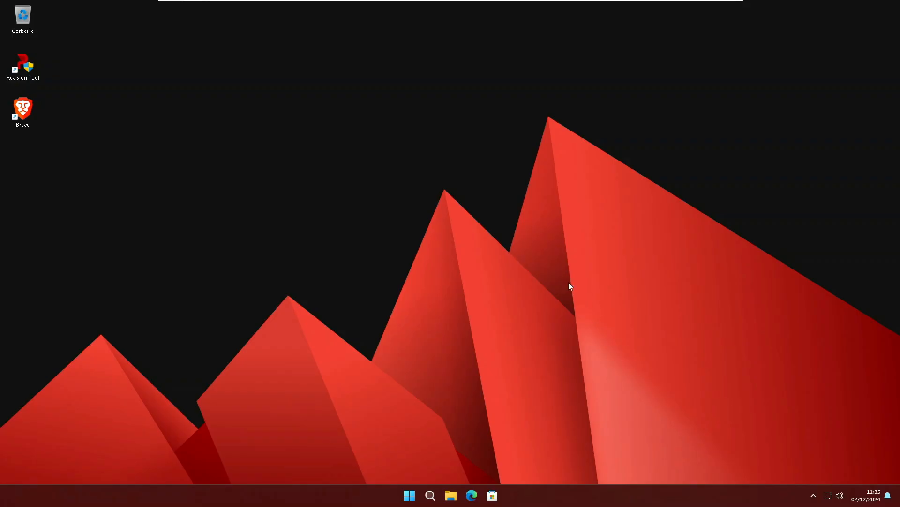
key("ctrl+shift+Escape")
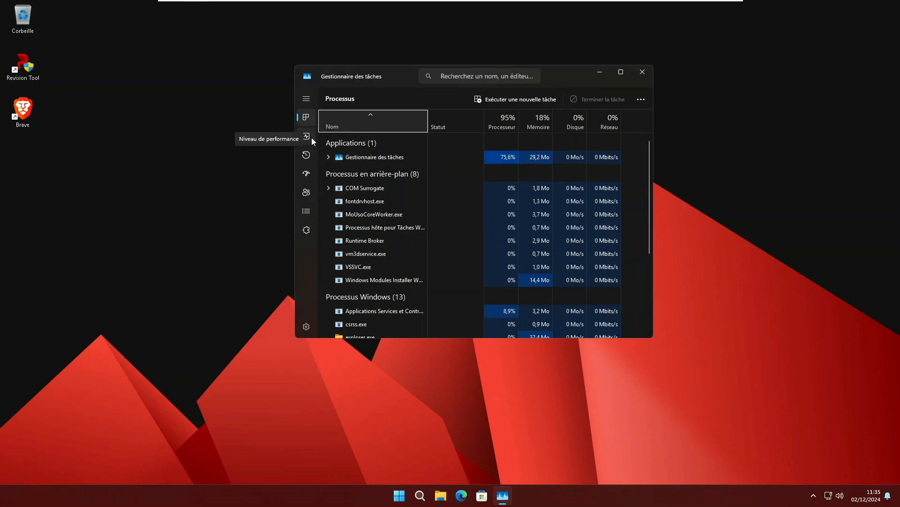
Check Task Manager's processor and memory performance: 1,7 Go used, 8,2 Go available of 10,0 Go
left_click(311, 138)
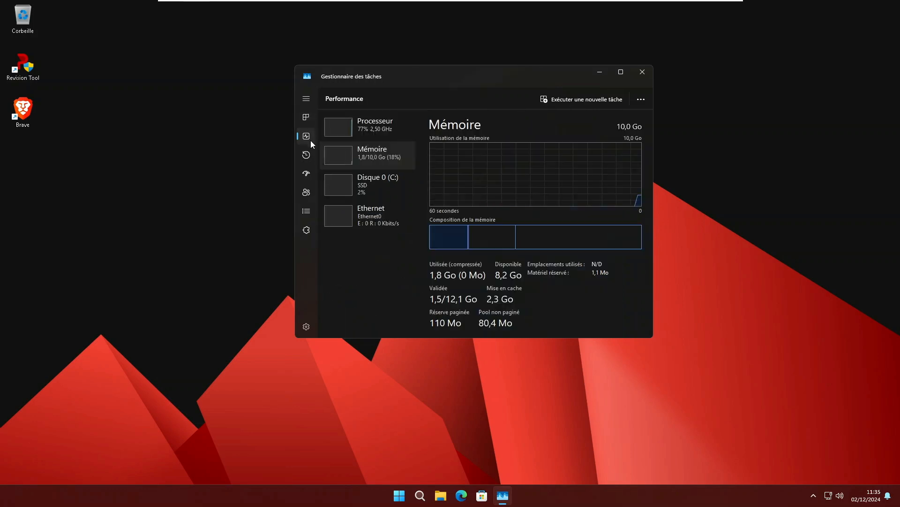
left_click(377, 132)
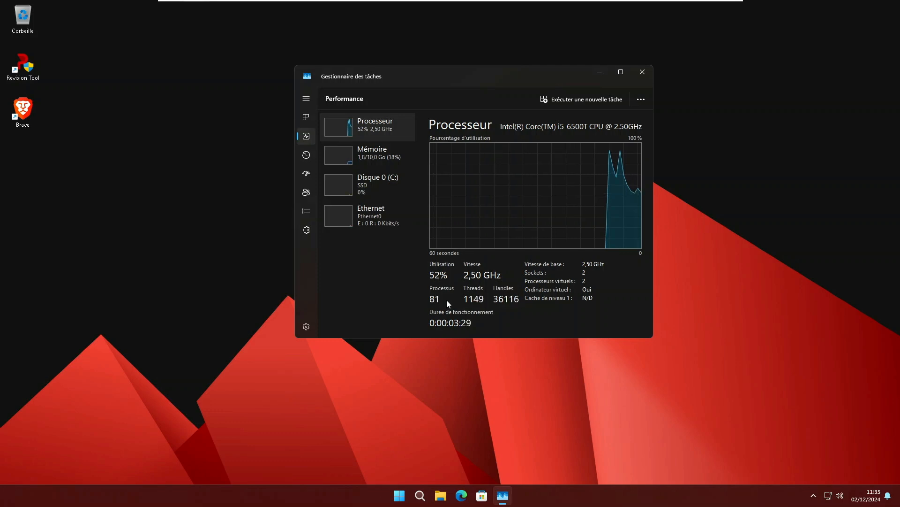
left_click(376, 162)
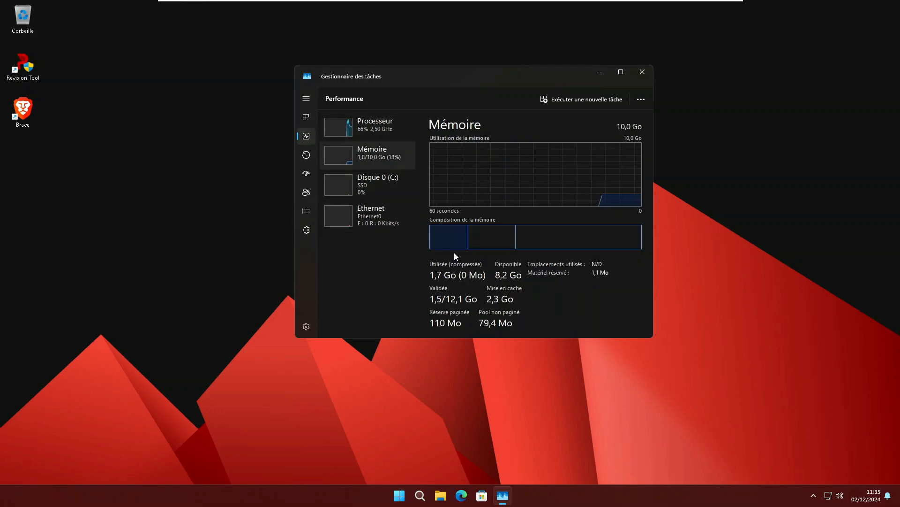